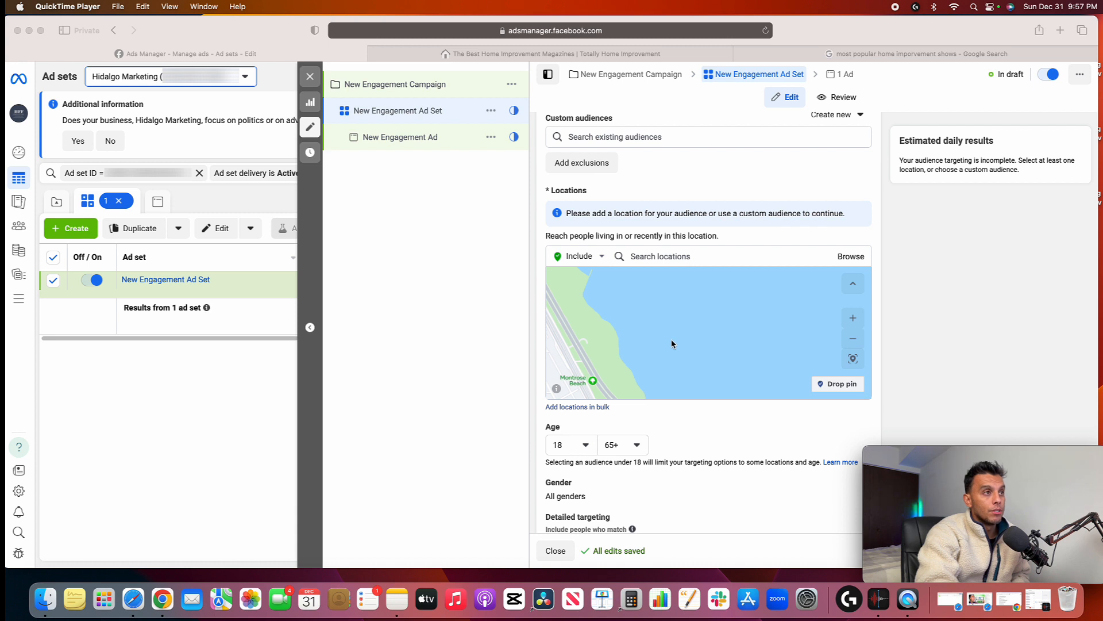
Target the ad set to Chicago, Illinois, limited to the current city only
{"action": "left_click", "coordinate": [665, 257]}
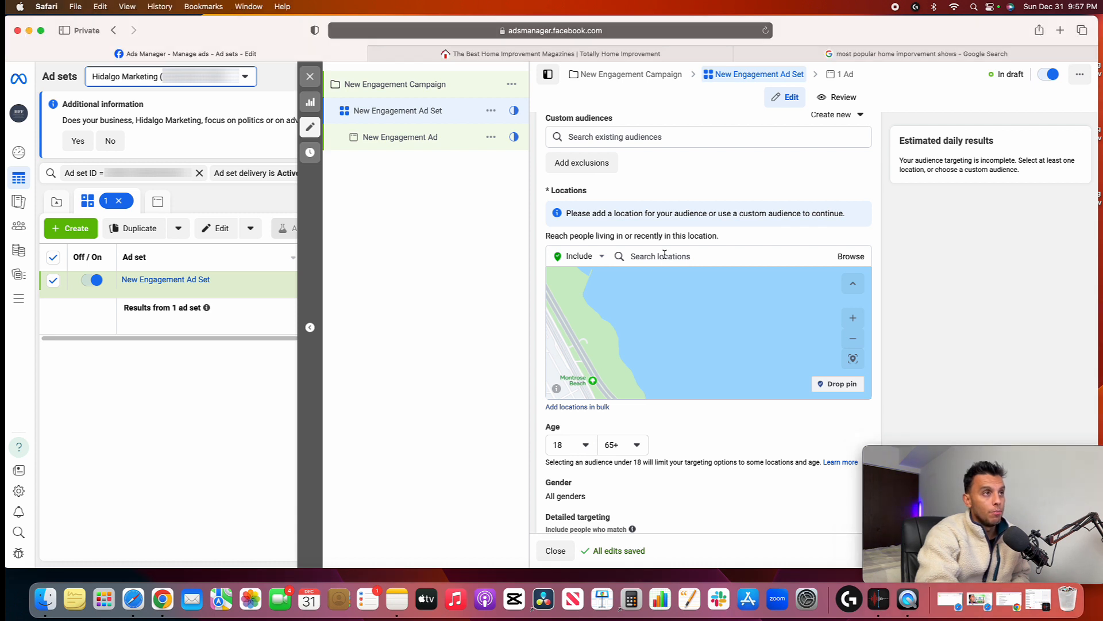
{"action": "left_click", "coordinate": [665, 256]}
{"action": "type", "text": "chicago"}
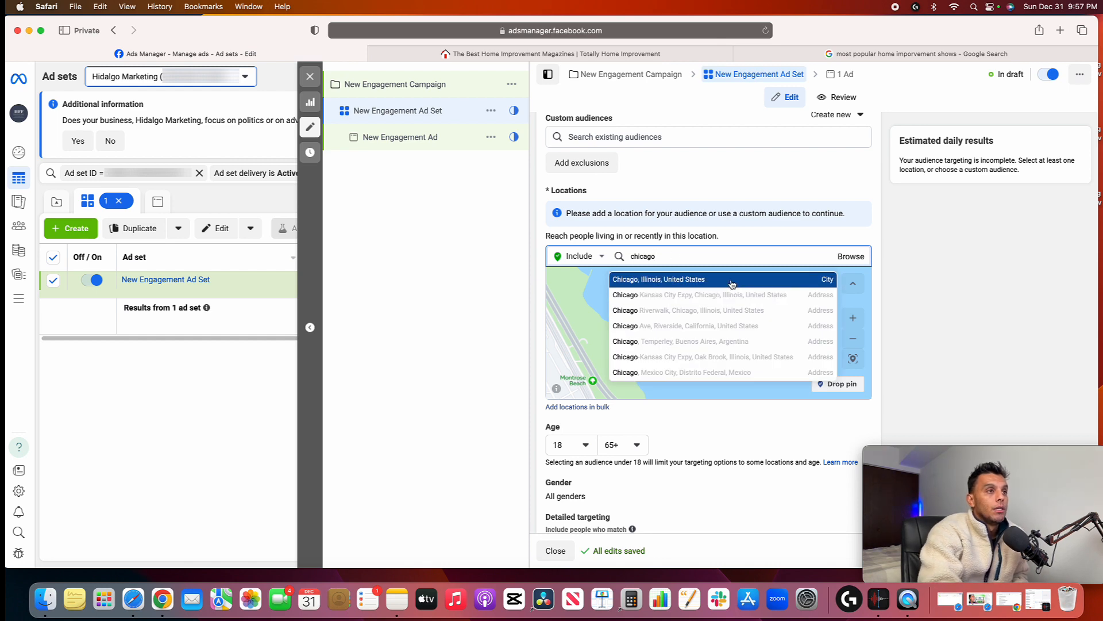
{"action": "left_click", "coordinate": [732, 280]}
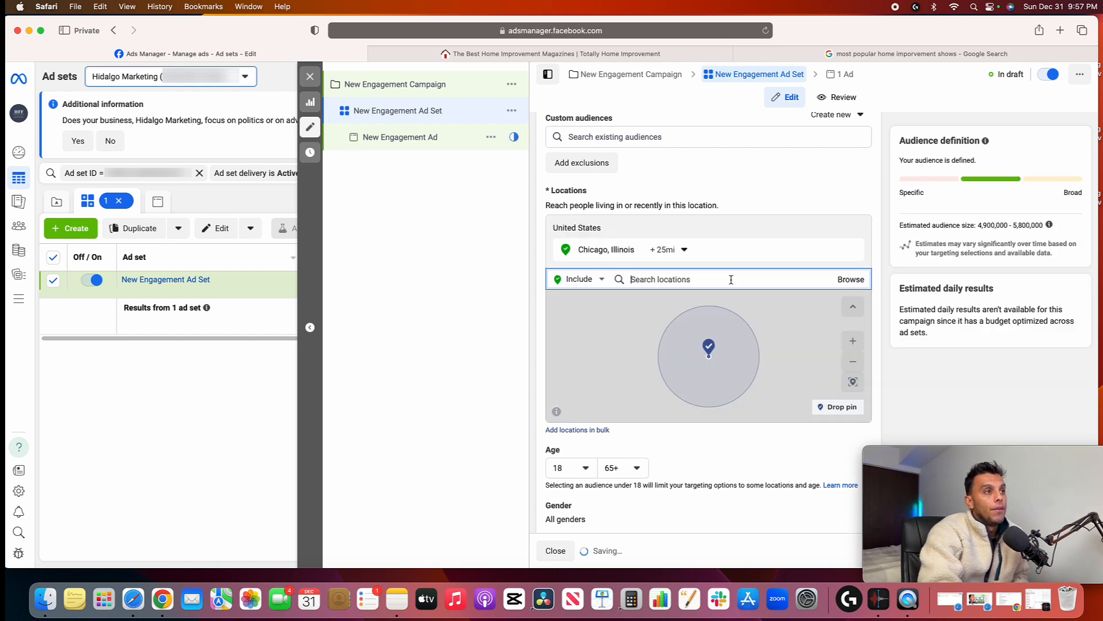
{"action": "left_click", "coordinate": [685, 250]}
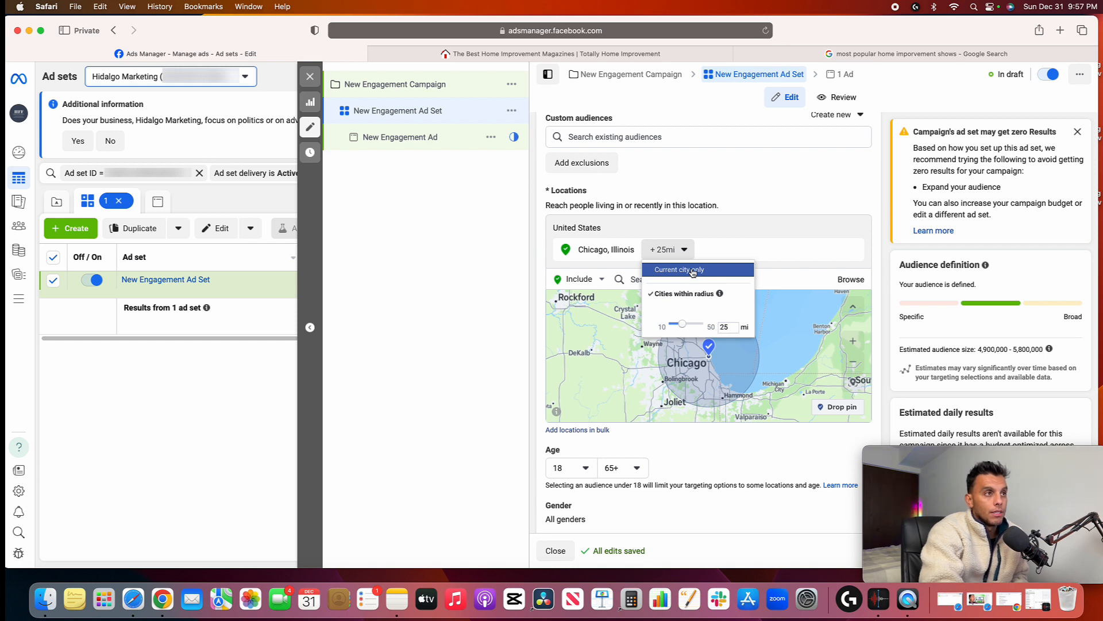
{"action": "left_click", "coordinate": [694, 271]}
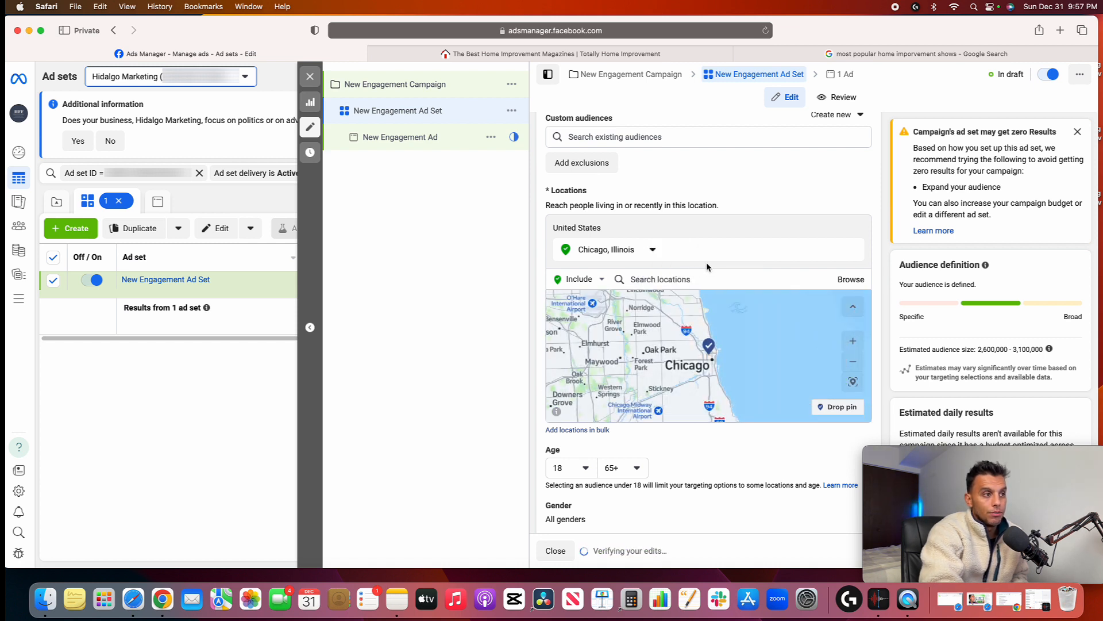
Set the audience's minimum age to 40
{"action": "scroll", "coordinate": [708, 265], "scroll_direction": "down", "scroll_amount": 2}
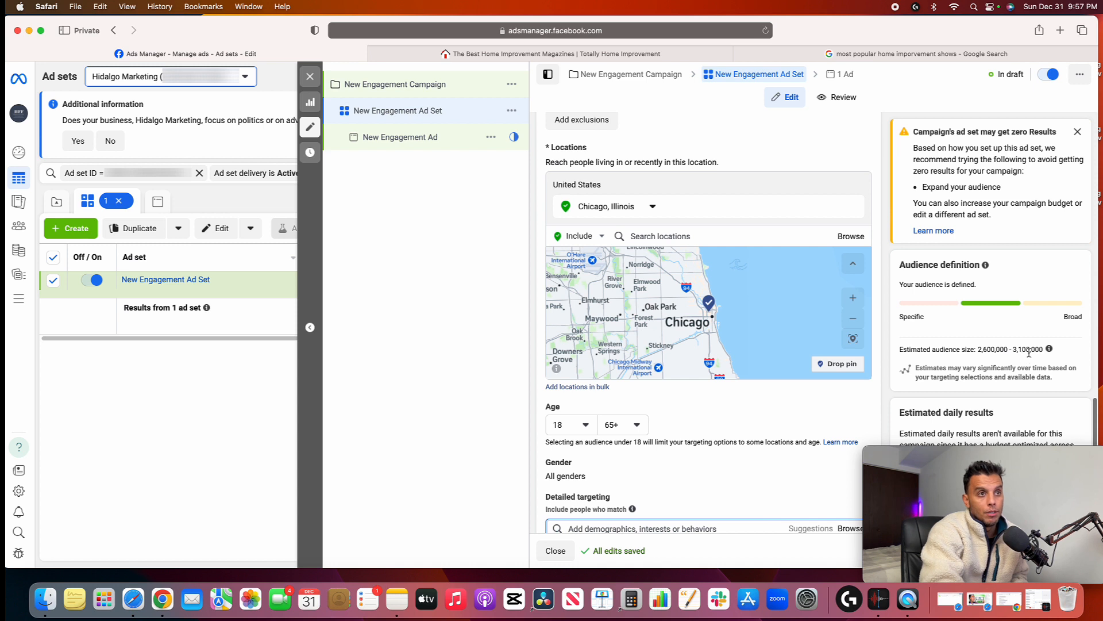
{"action": "left_click", "coordinate": [590, 426]}
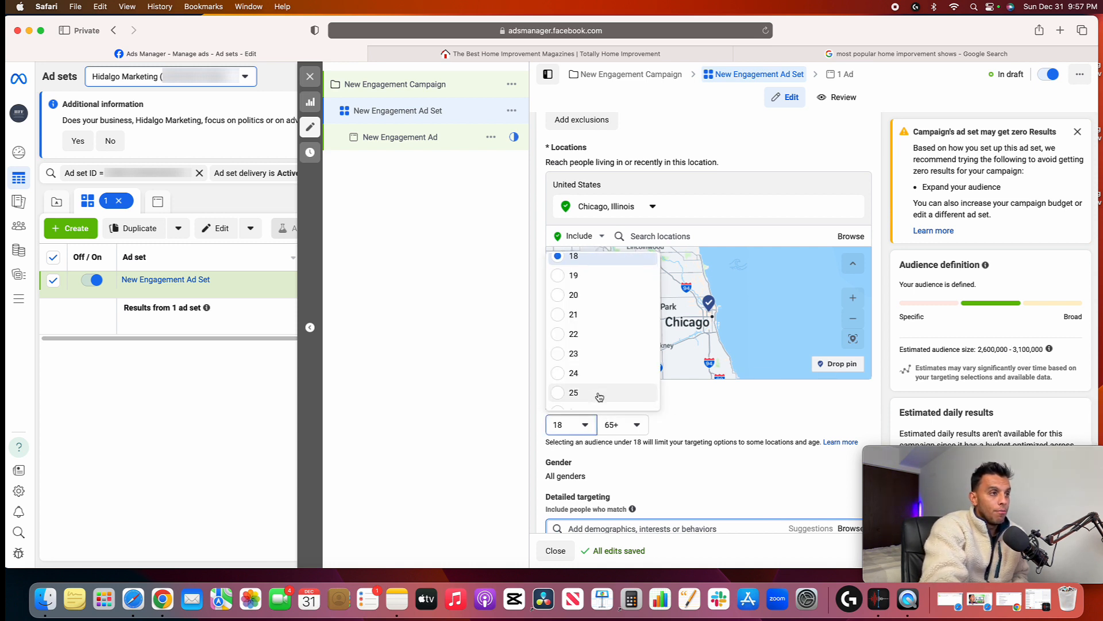
{"action": "scroll", "coordinate": [601, 391], "scroll_direction": "down", "scroll_amount": 6}
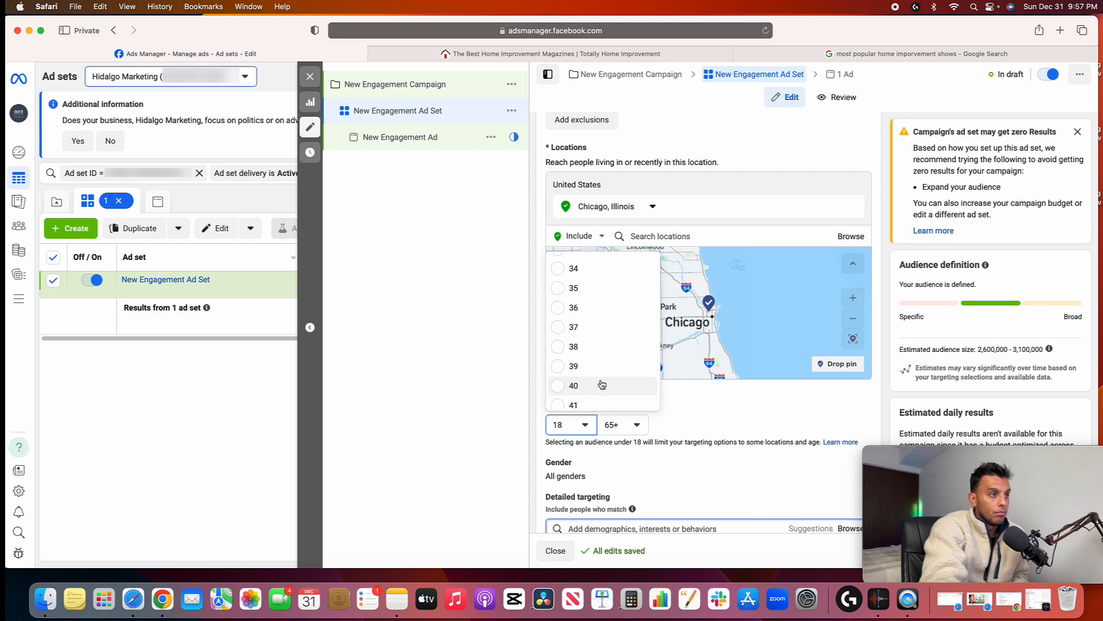
{"action": "scroll", "coordinate": [601, 384], "scroll_direction": "down", "scroll_amount": 3}
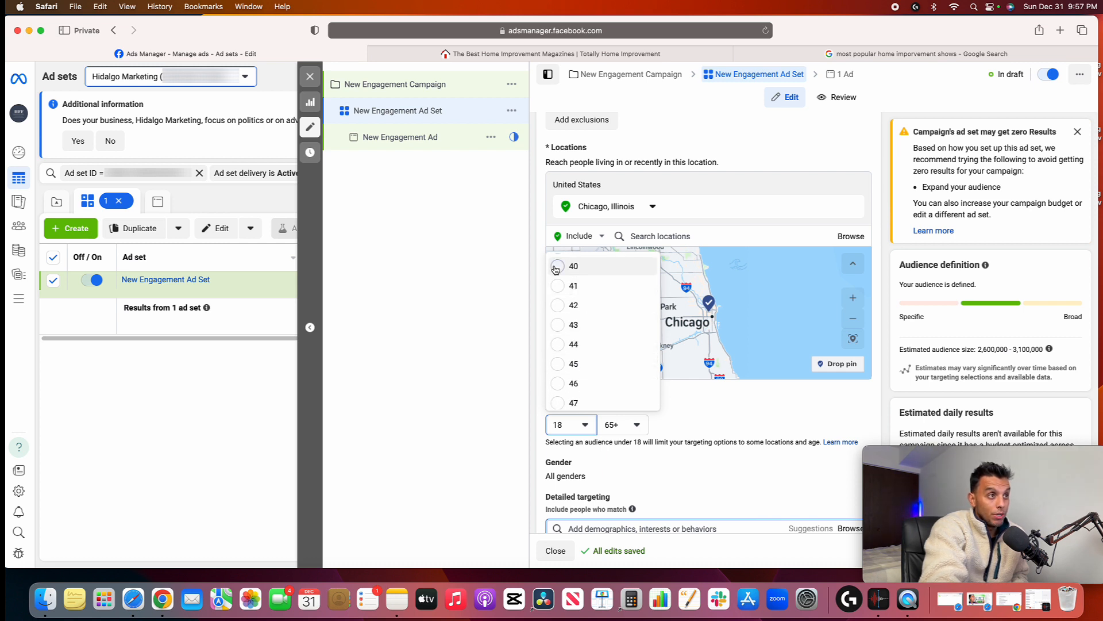
{"action": "left_click", "coordinate": [556, 269]}
Browse the Demographics categories in detailed targeting and review the available education level options
{"action": "scroll", "coordinate": [636, 426], "scroll_direction": "down", "scroll_amount": 2}
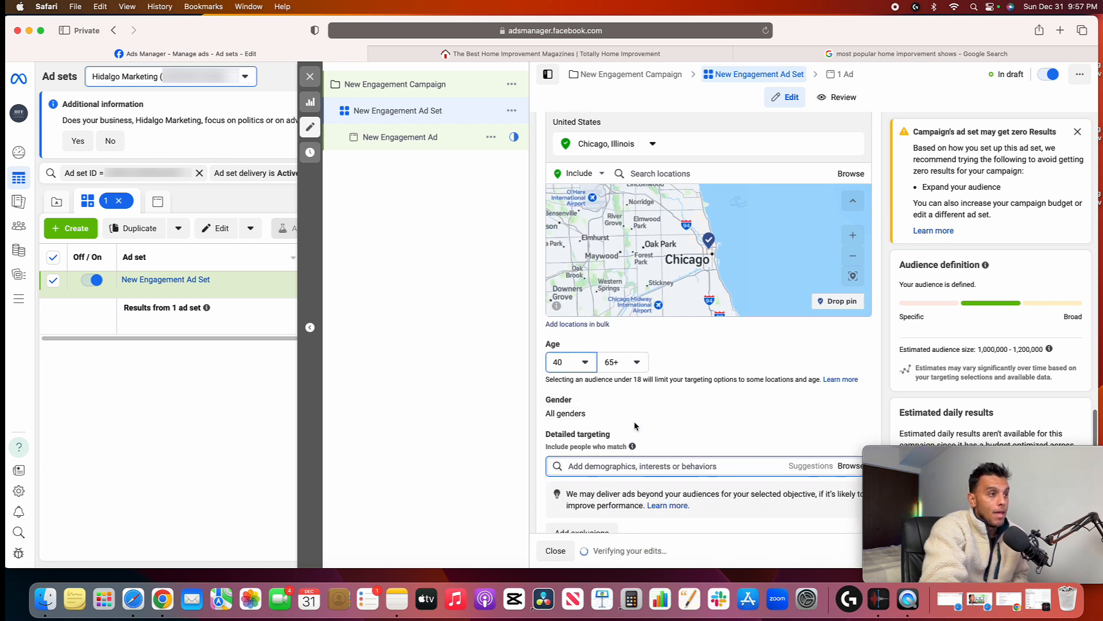
{"action": "scroll", "coordinate": [636, 426], "scroll_direction": "down", "scroll_amount": 2}
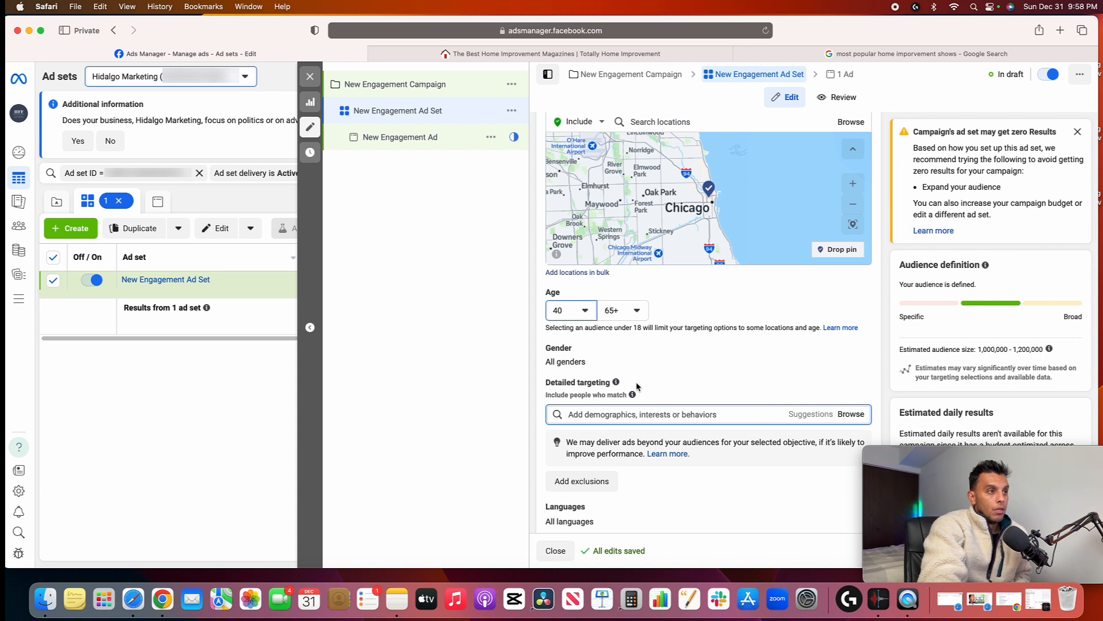
{"action": "mouse_move", "coordinate": [639, 400]}
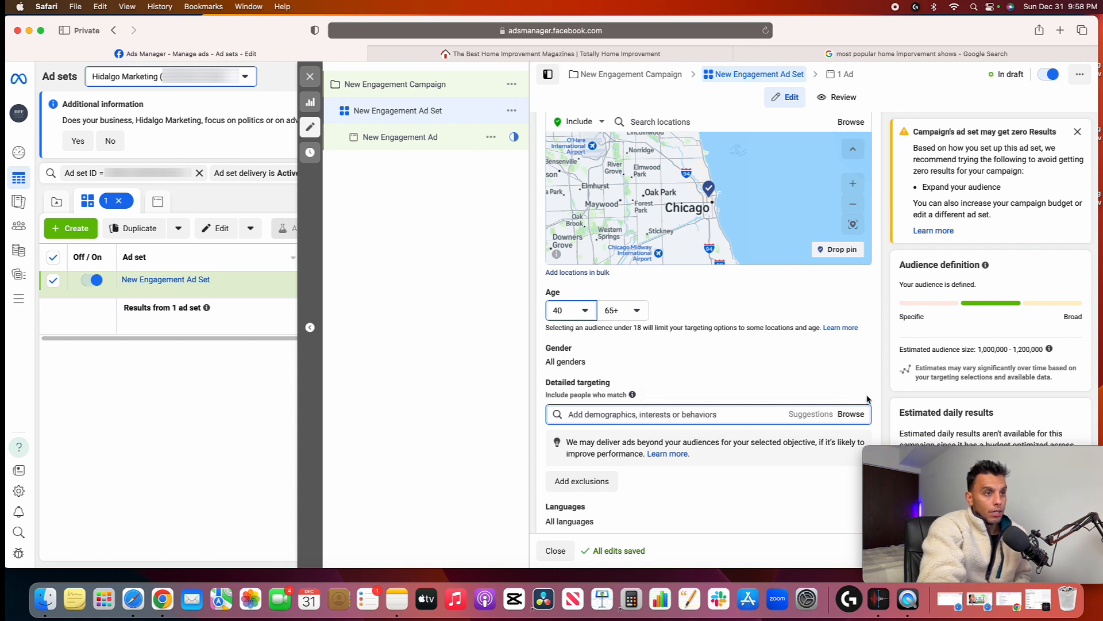
{"action": "left_click", "coordinate": [859, 416]}
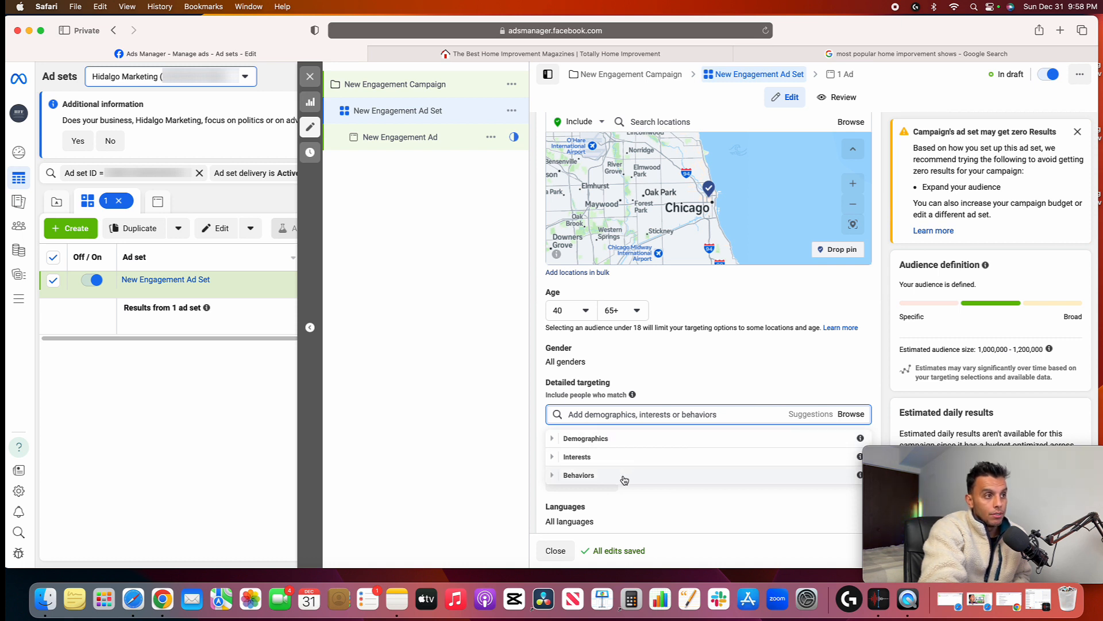
{"action": "left_click", "coordinate": [560, 442]}
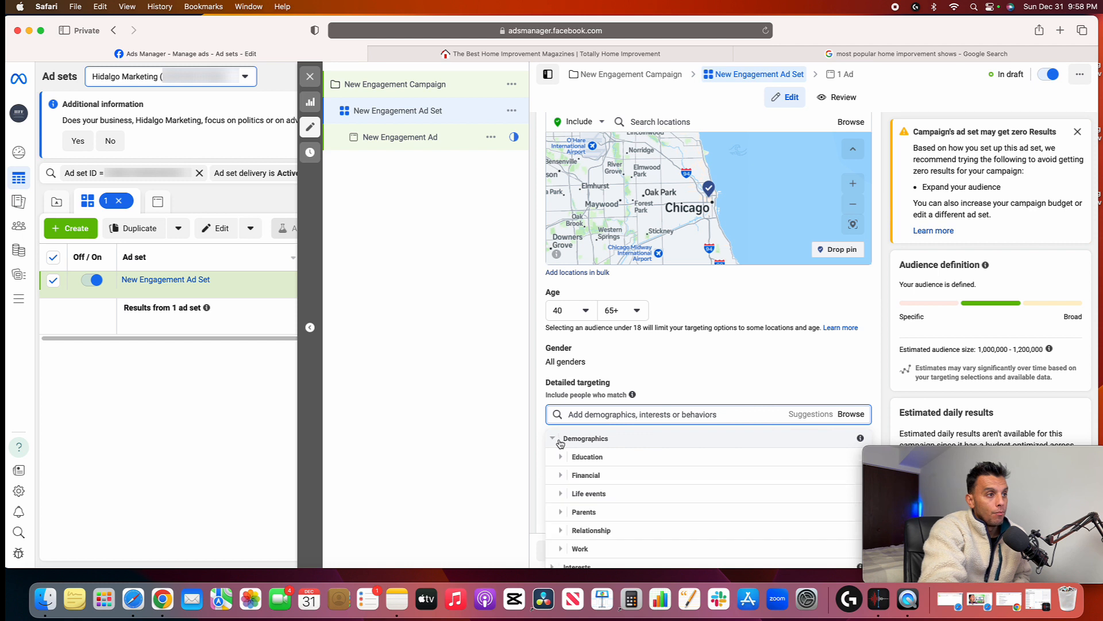
{"action": "scroll", "coordinate": [668, 444], "scroll_direction": "down", "scroll_amount": 1}
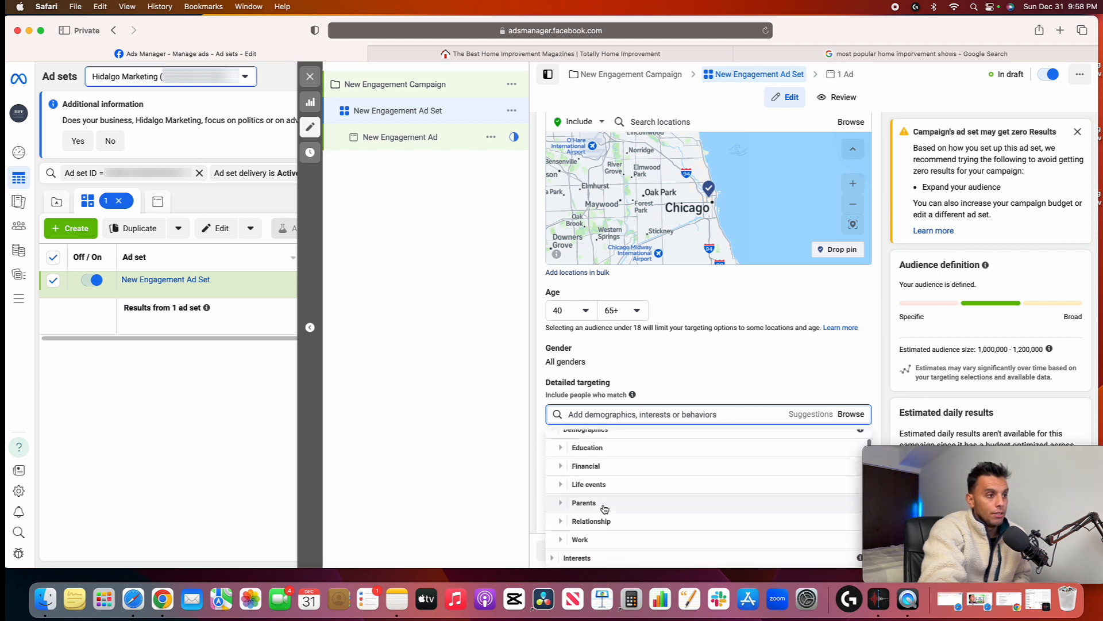
{"action": "left_click", "coordinate": [566, 450]}
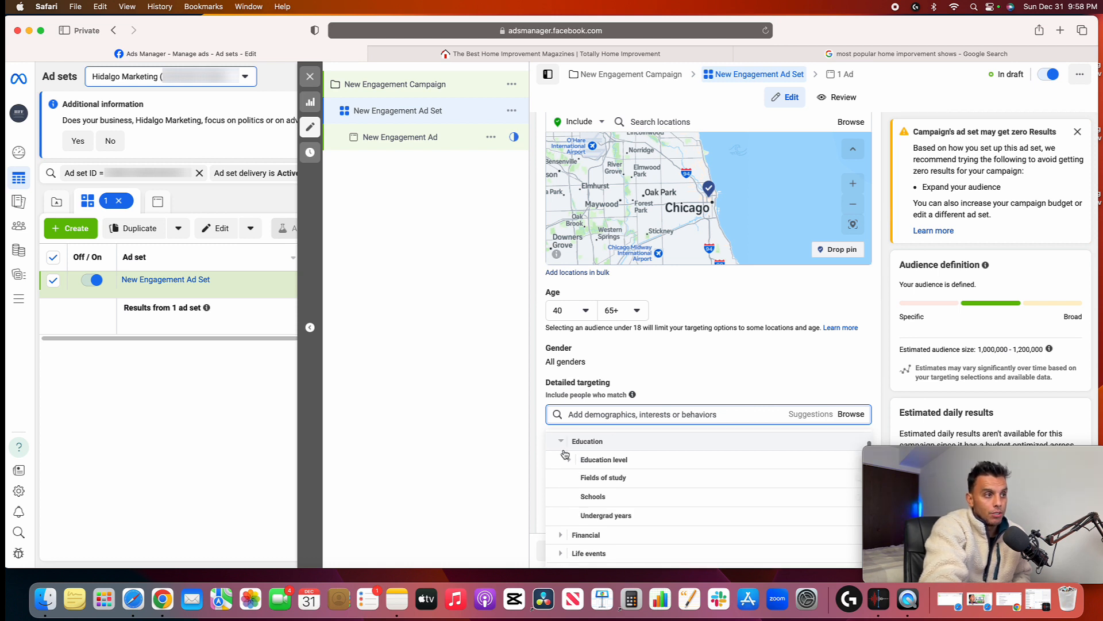
{"action": "left_click", "coordinate": [632, 457]}
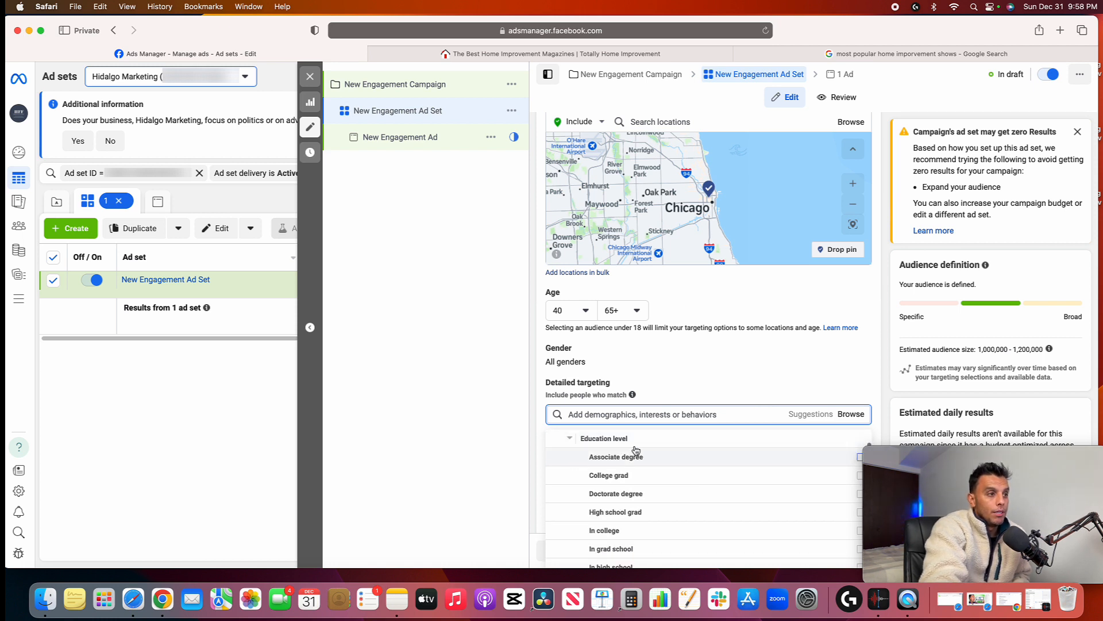
{"action": "scroll", "coordinate": [685, 454], "scroll_direction": "down", "scroll_amount": 3}
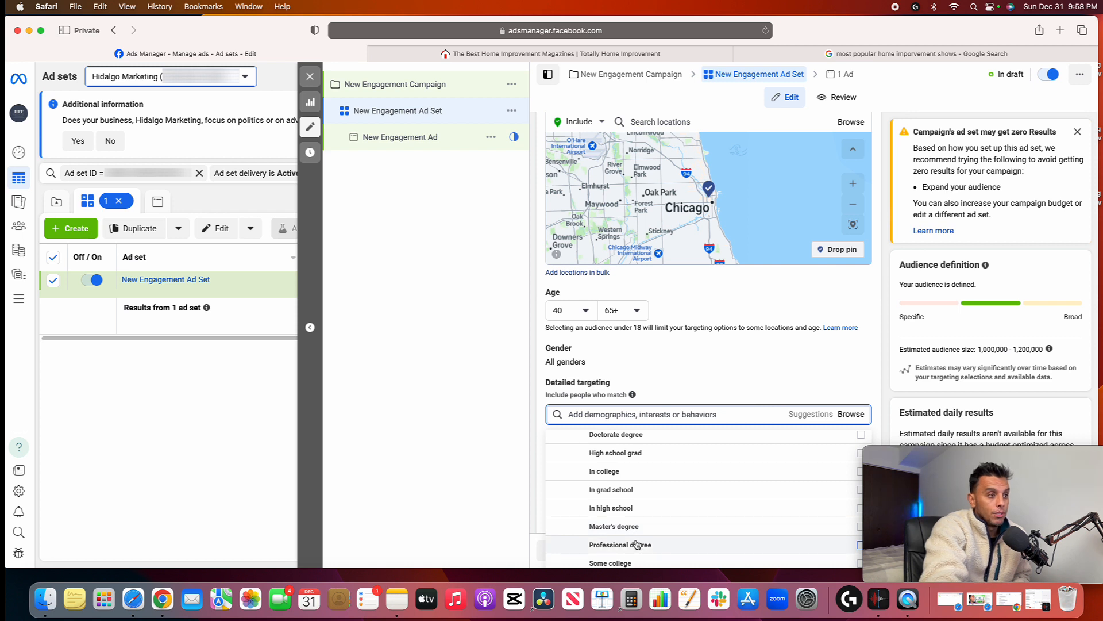
{"action": "scroll", "coordinate": [633, 540], "scroll_direction": "up", "scroll_amount": 1}
{"action": "scroll", "coordinate": [632, 538], "scroll_direction": "up", "scroll_amount": 3}
{"action": "left_click", "coordinate": [572, 461]}
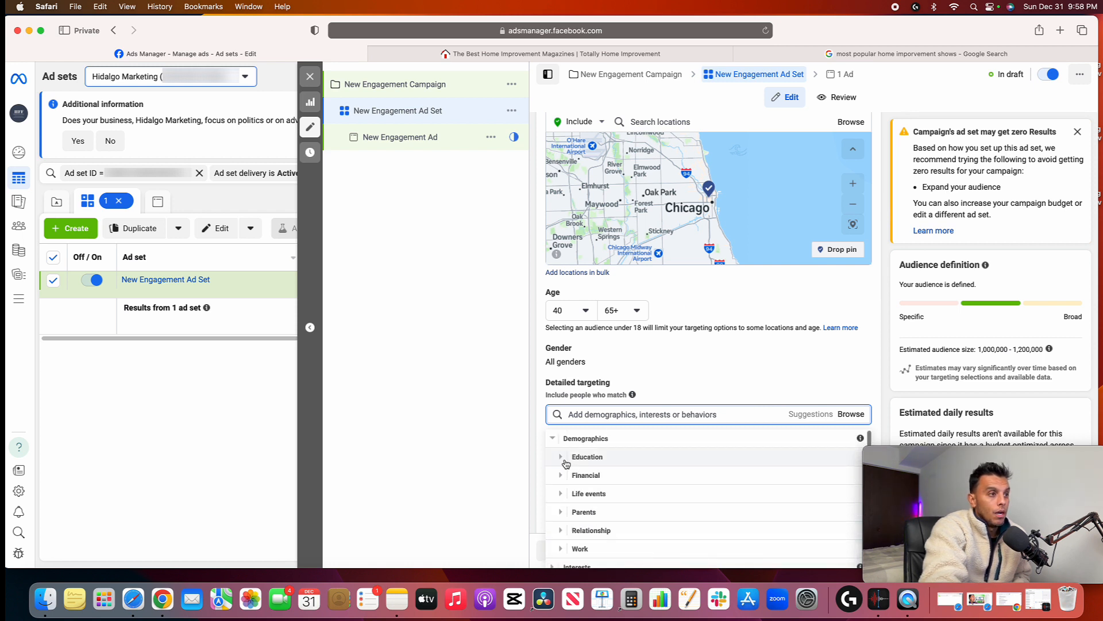
Add the financial demographic "Household income: top 5% of ZIP codes (US)" to the detailed targeting
{"action": "left_click", "coordinate": [595, 474]}
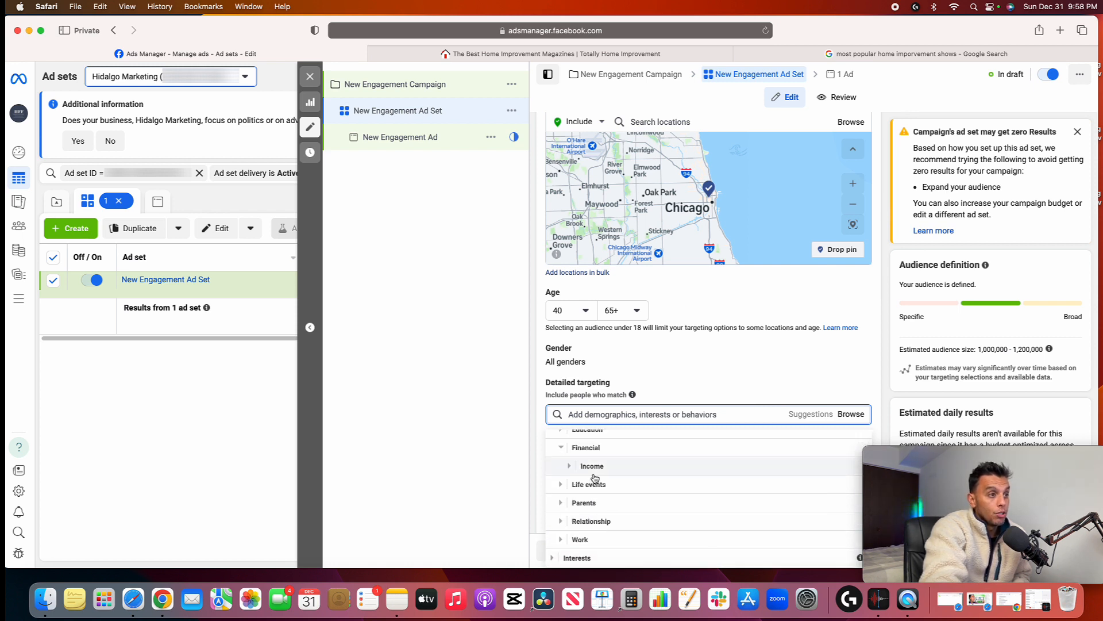
{"action": "left_click", "coordinate": [602, 470]}
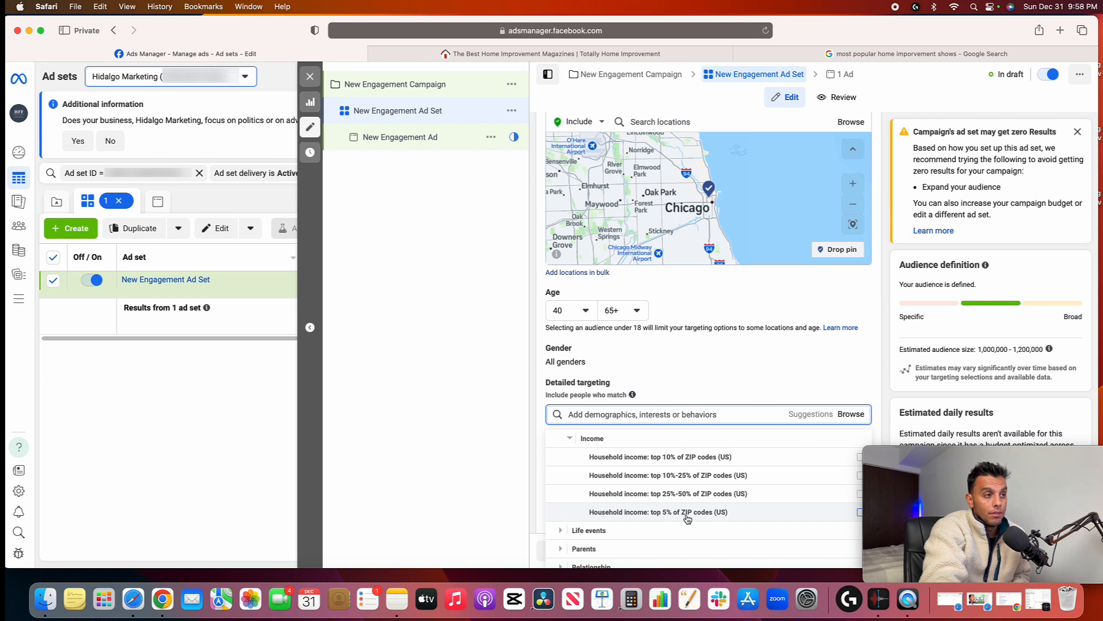
{"action": "mouse_move", "coordinate": [688, 518]}
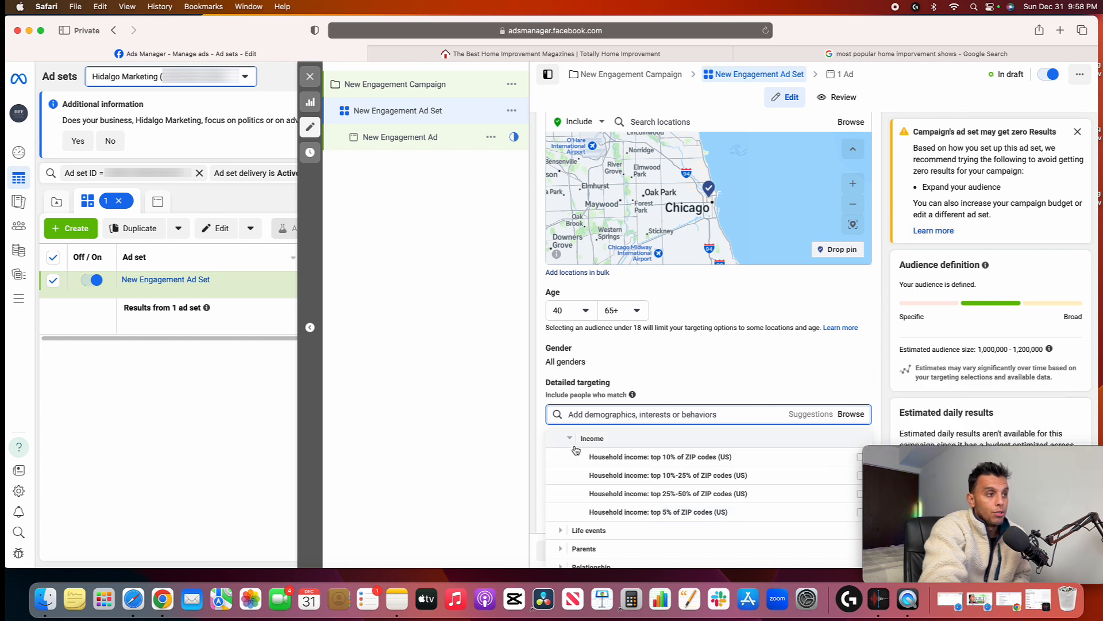
{"action": "left_click", "coordinate": [682, 516]}
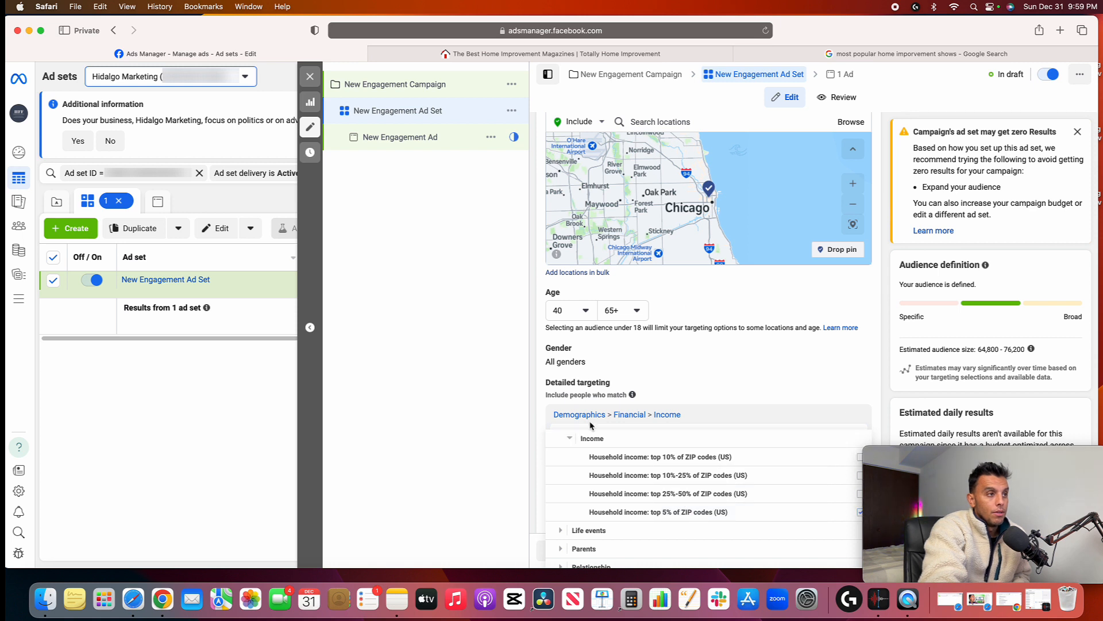
{"action": "left_click", "coordinate": [711, 385]}
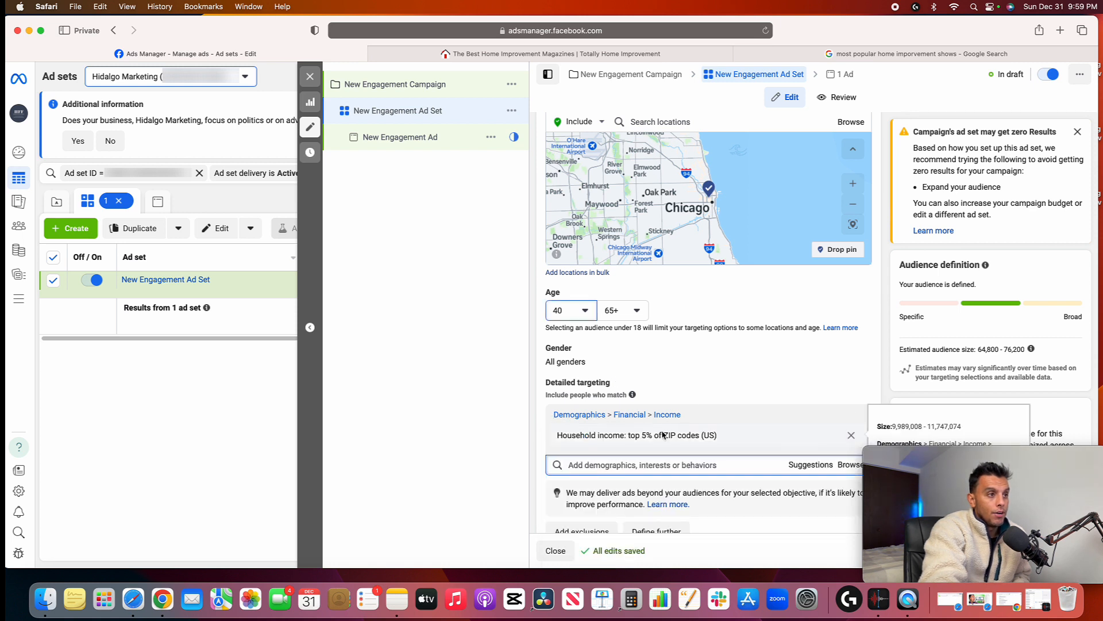
Add the "Recently moved" life event from Demographics to the detailed targeting
{"action": "scroll", "coordinate": [726, 431], "scroll_direction": "down", "scroll_amount": 3}
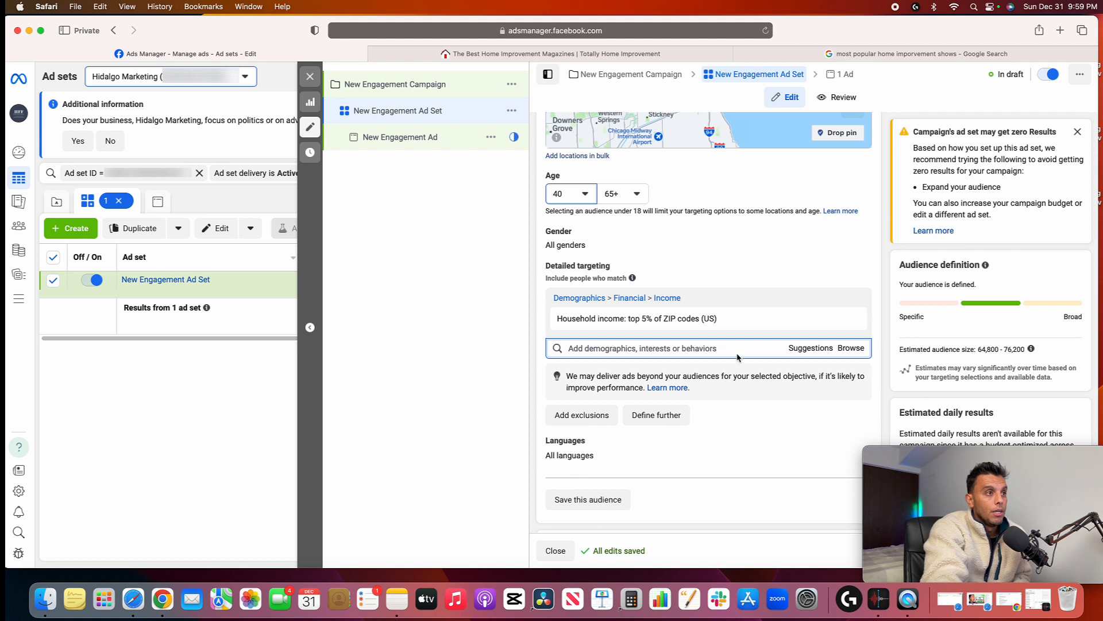
{"action": "left_click", "coordinate": [851, 348]}
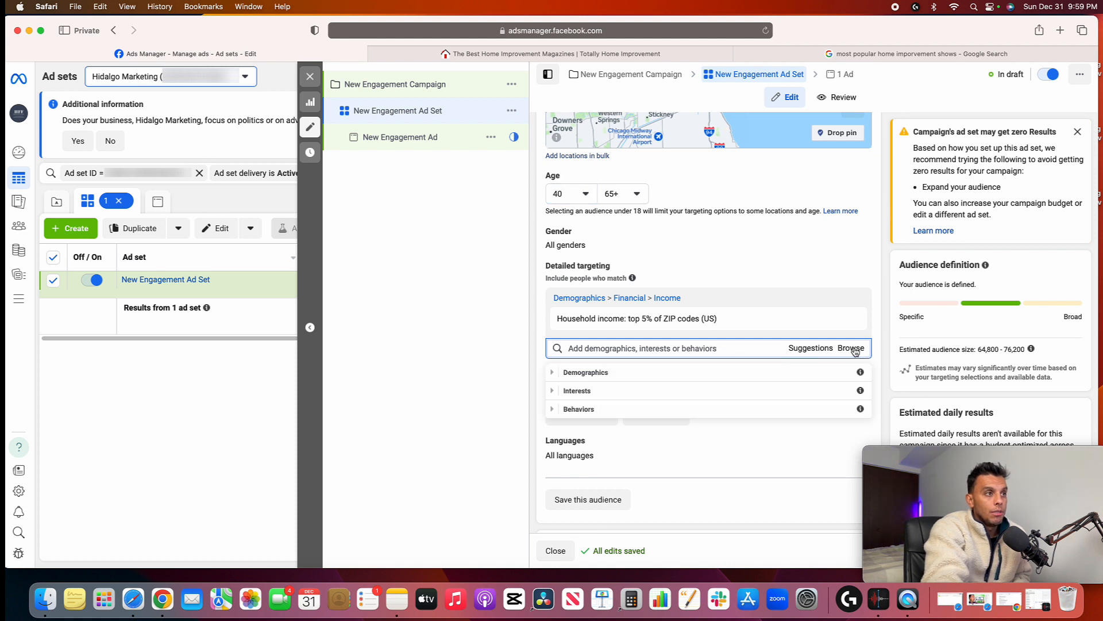
{"action": "left_click", "coordinate": [566, 373]}
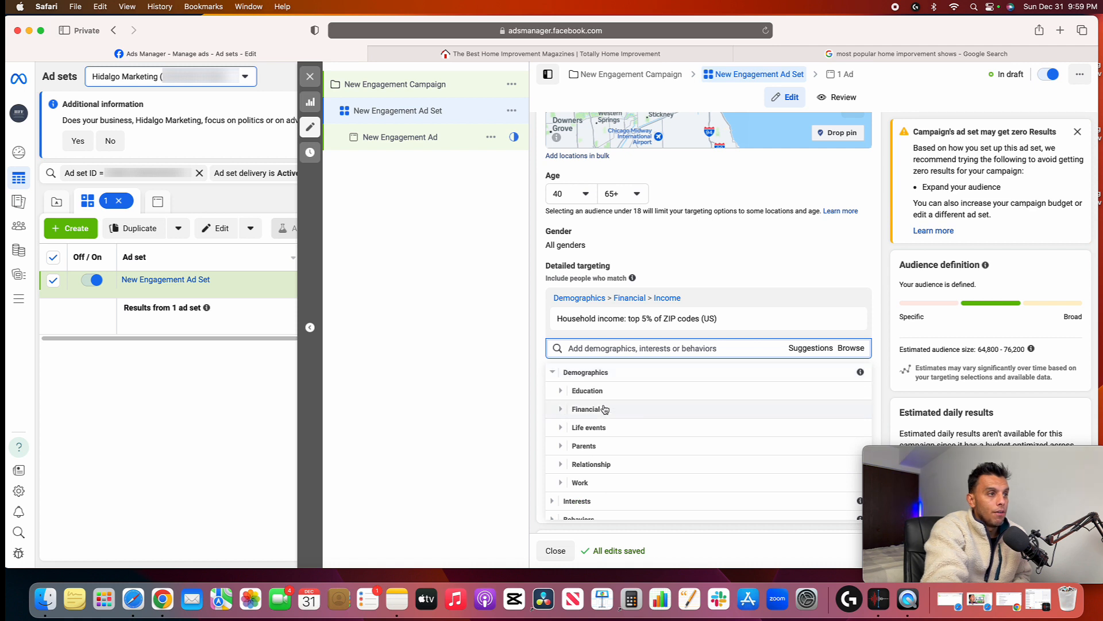
{"action": "left_click", "coordinate": [606, 426]}
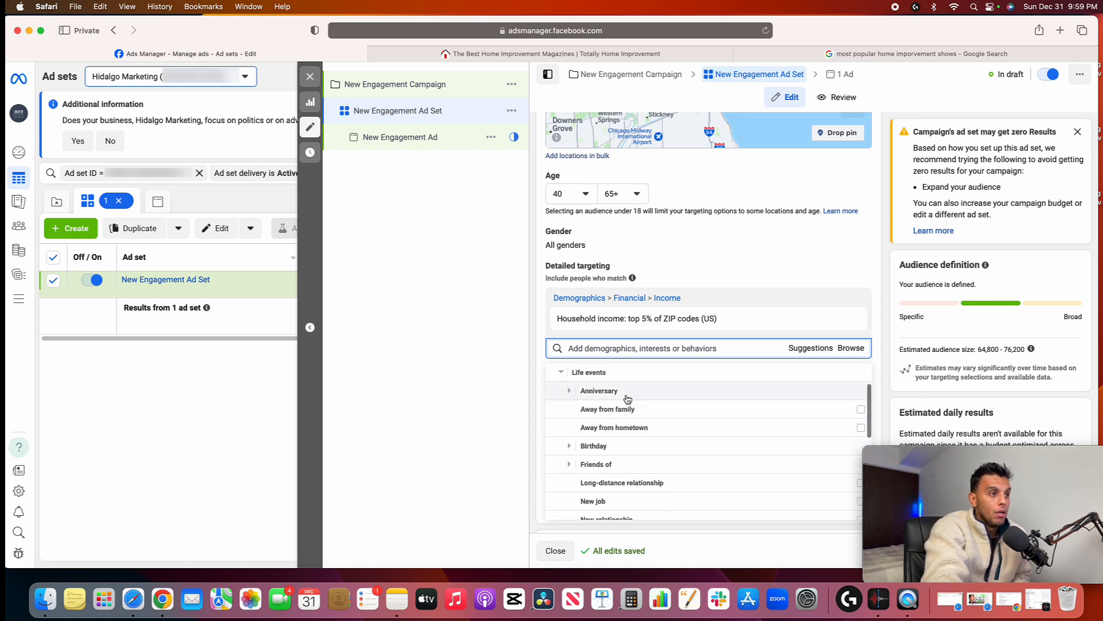
{"action": "scroll", "coordinate": [627, 399], "scroll_direction": "down", "scroll_amount": 3}
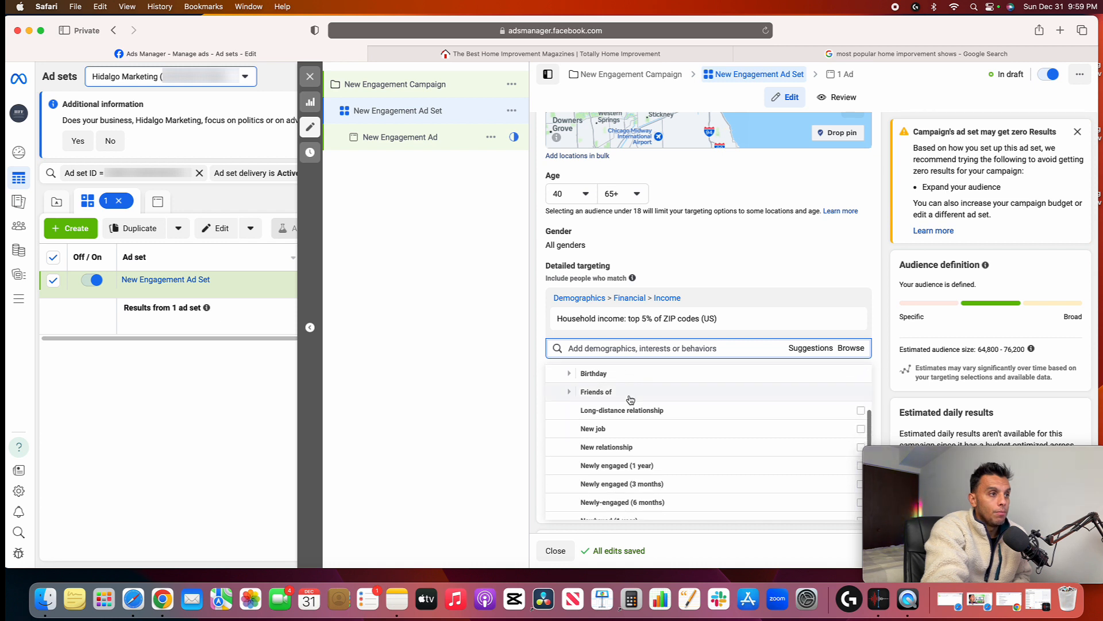
{"action": "scroll", "coordinate": [633, 411], "scroll_direction": "down", "scroll_amount": 2}
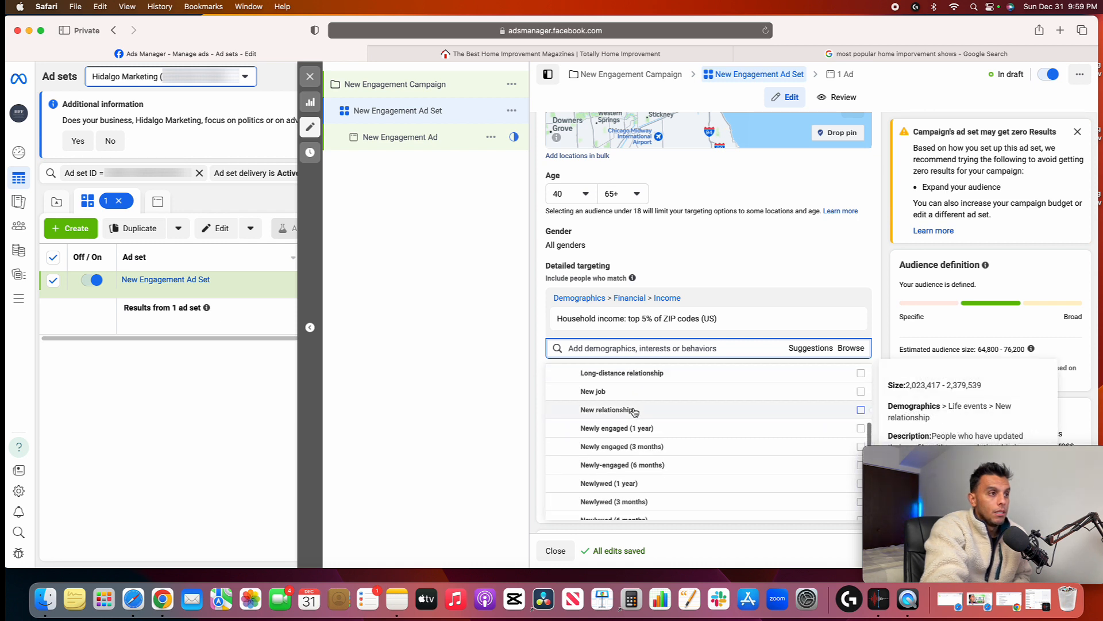
{"action": "scroll", "coordinate": [634, 411], "scroll_direction": "down", "scroll_amount": 5}
{"action": "left_click", "coordinate": [635, 420]}
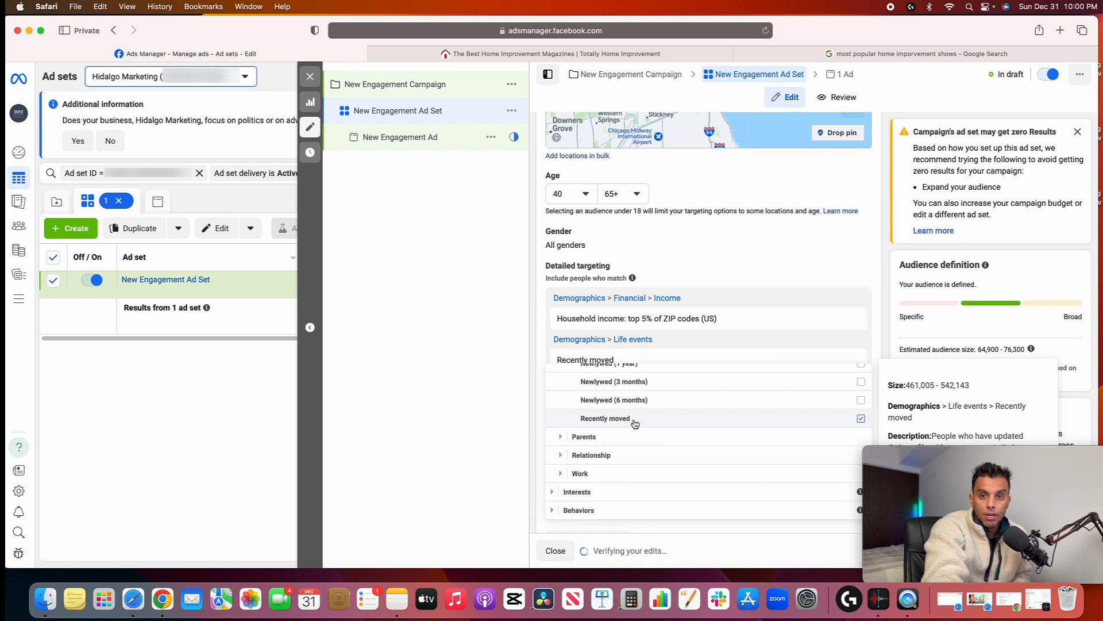
{"action": "left_click", "coordinate": [495, 394]}
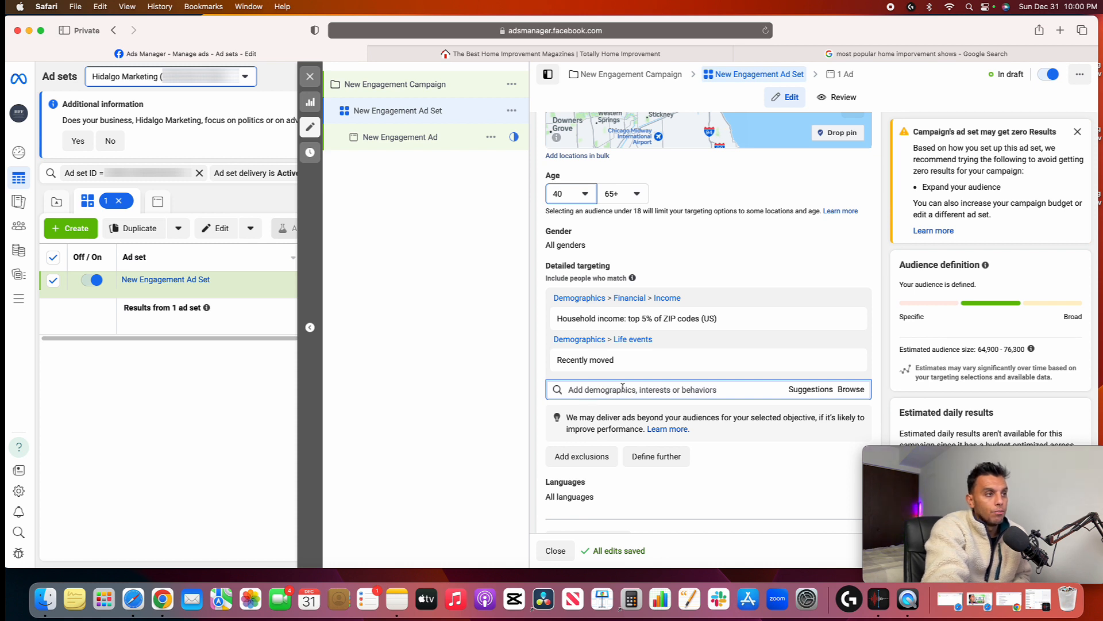
Review the relationship status options under the Demographics category of detailed targeting
{"action": "left_click", "coordinate": [852, 391]}
{"action": "left_click", "coordinate": [563, 415]}
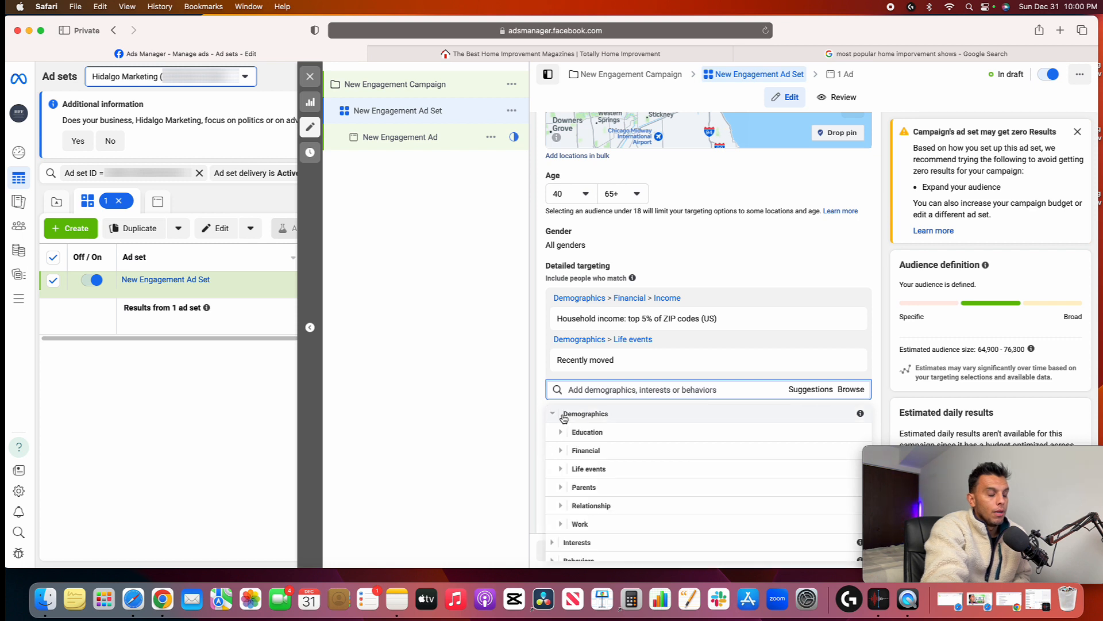
{"action": "scroll", "coordinate": [659, 432], "scroll_direction": "down", "scroll_amount": 1}
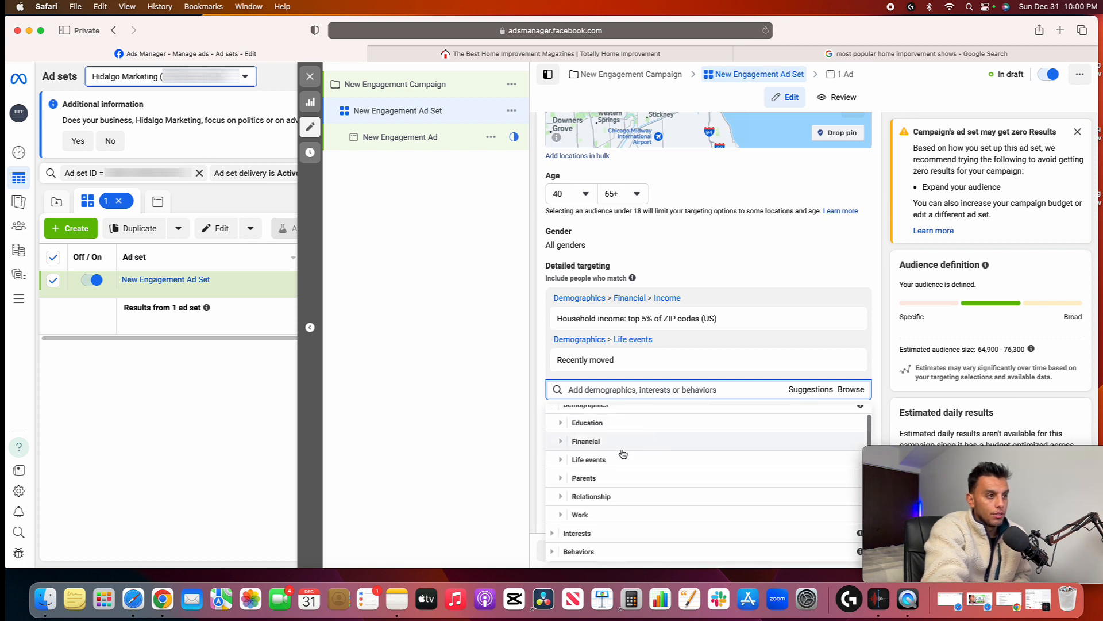
{"action": "left_click", "coordinate": [612, 496]}
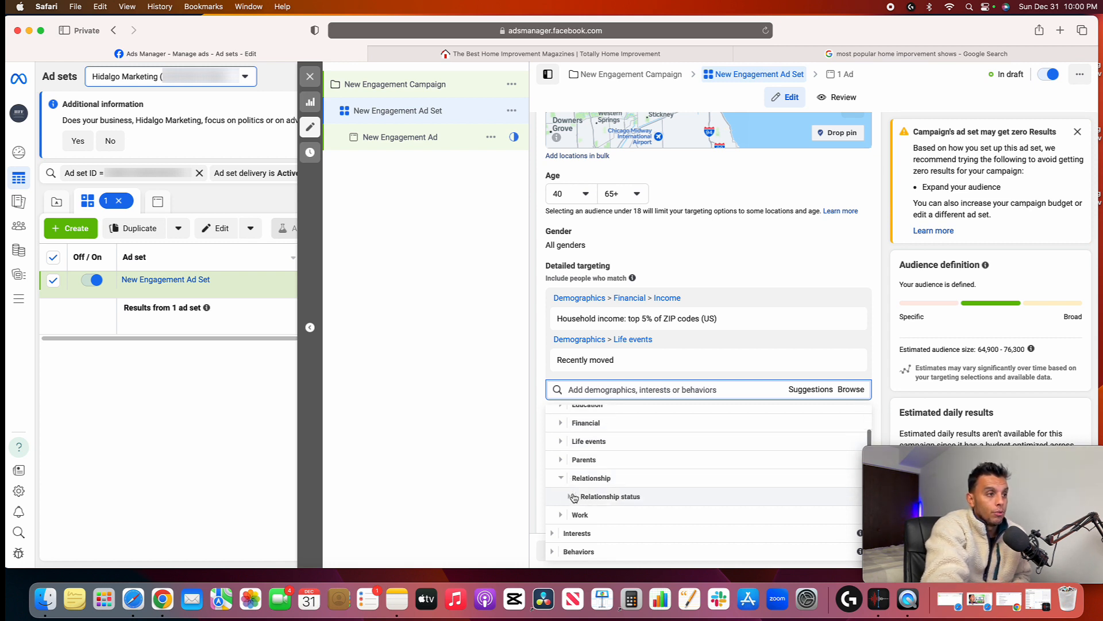
{"action": "left_click", "coordinate": [613, 497]}
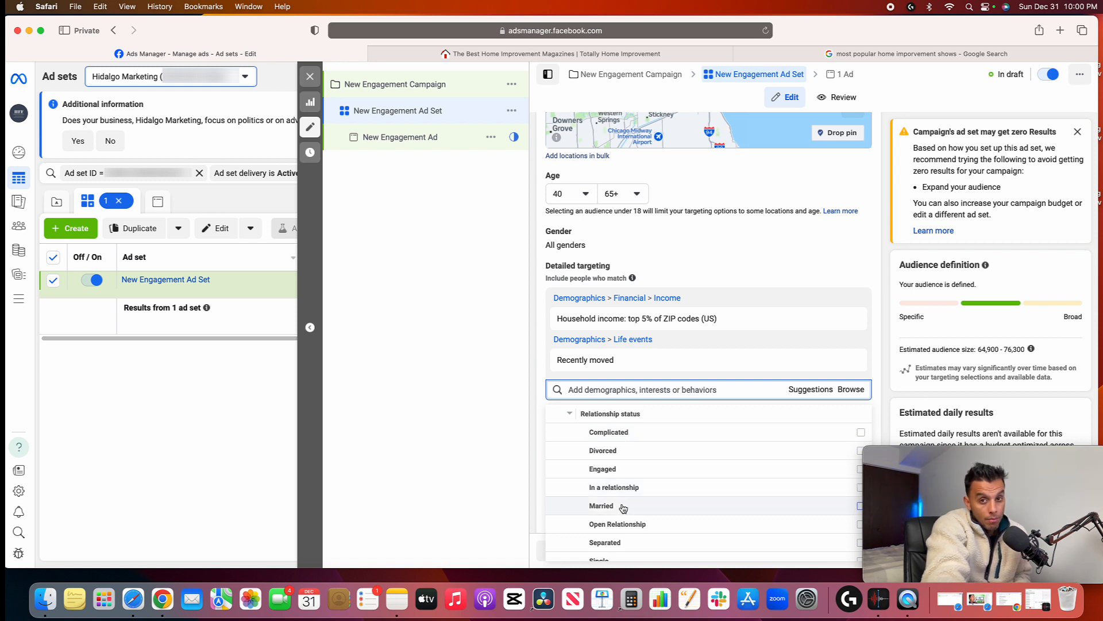
{"action": "mouse_move", "coordinate": [624, 508]}
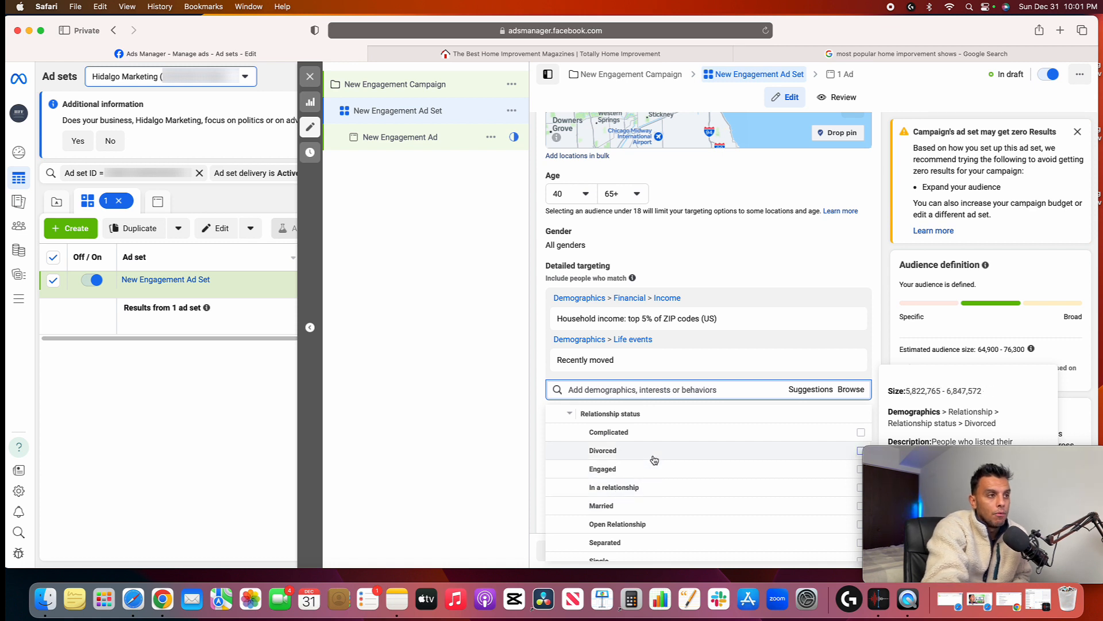
{"action": "scroll", "coordinate": [655, 441], "scroll_direction": "down", "scroll_amount": 2}
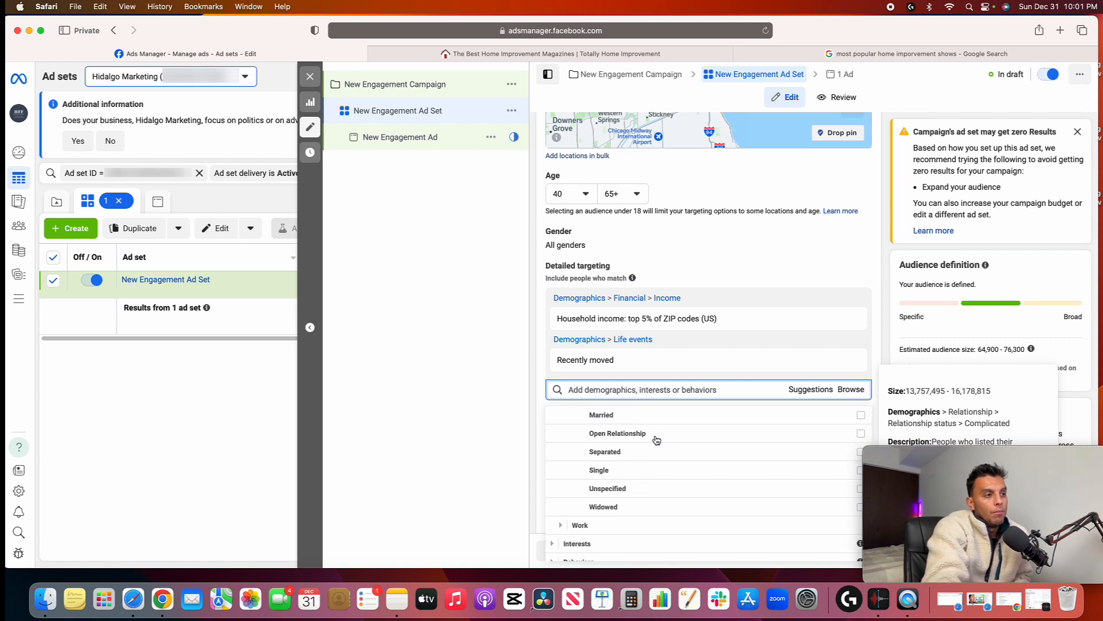
{"action": "scroll", "coordinate": [657, 440], "scroll_direction": "up", "scroll_amount": 4}
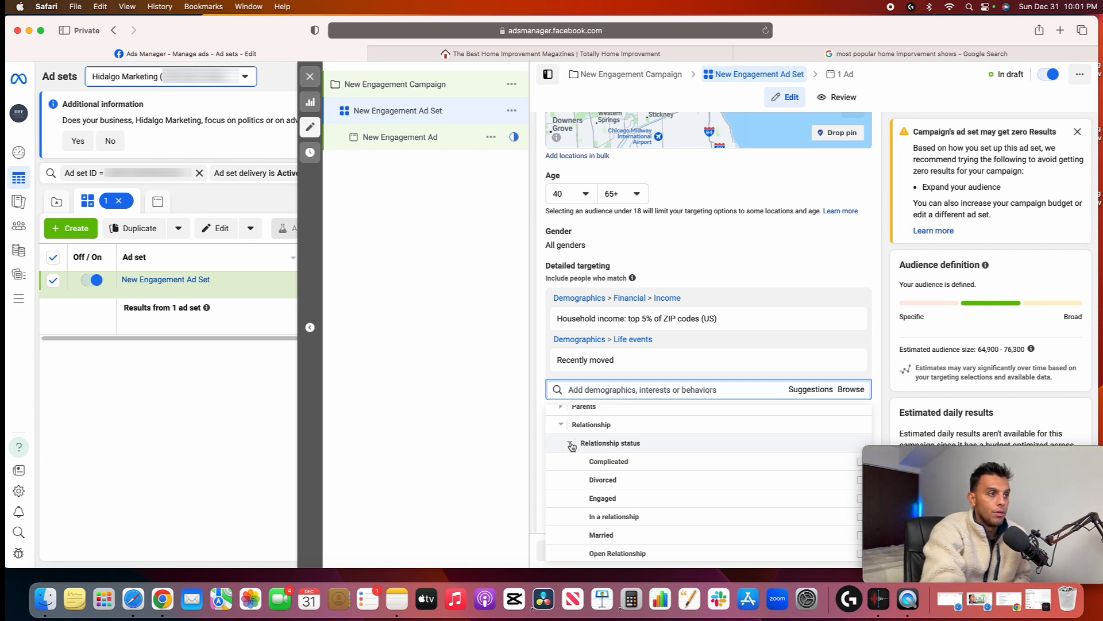
{"action": "left_click", "coordinate": [569, 443]}
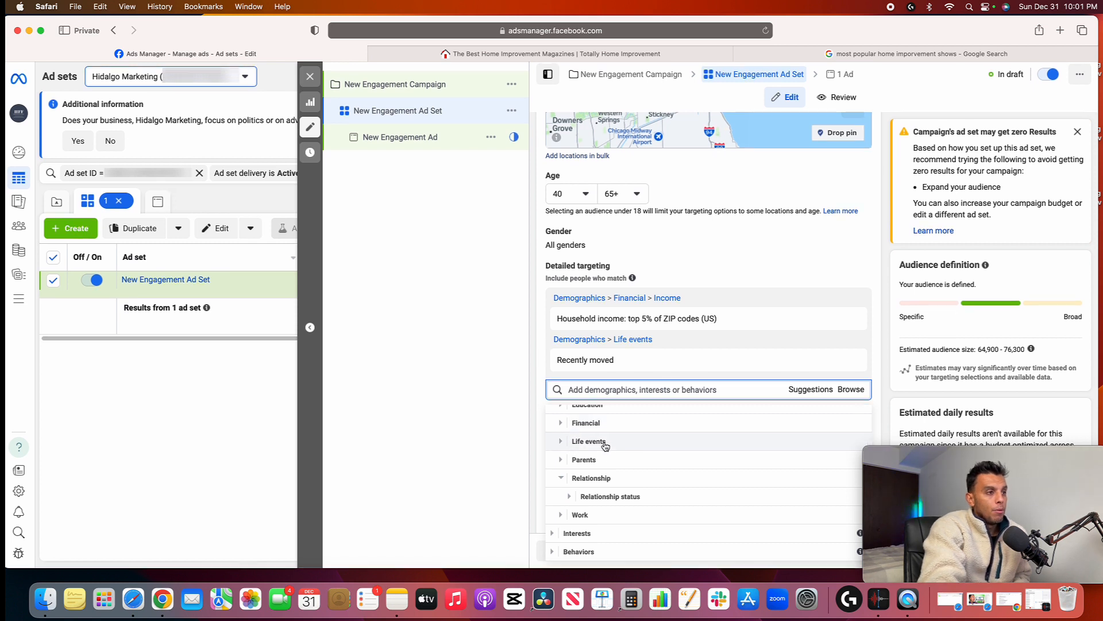
{"action": "left_click", "coordinate": [594, 482]}
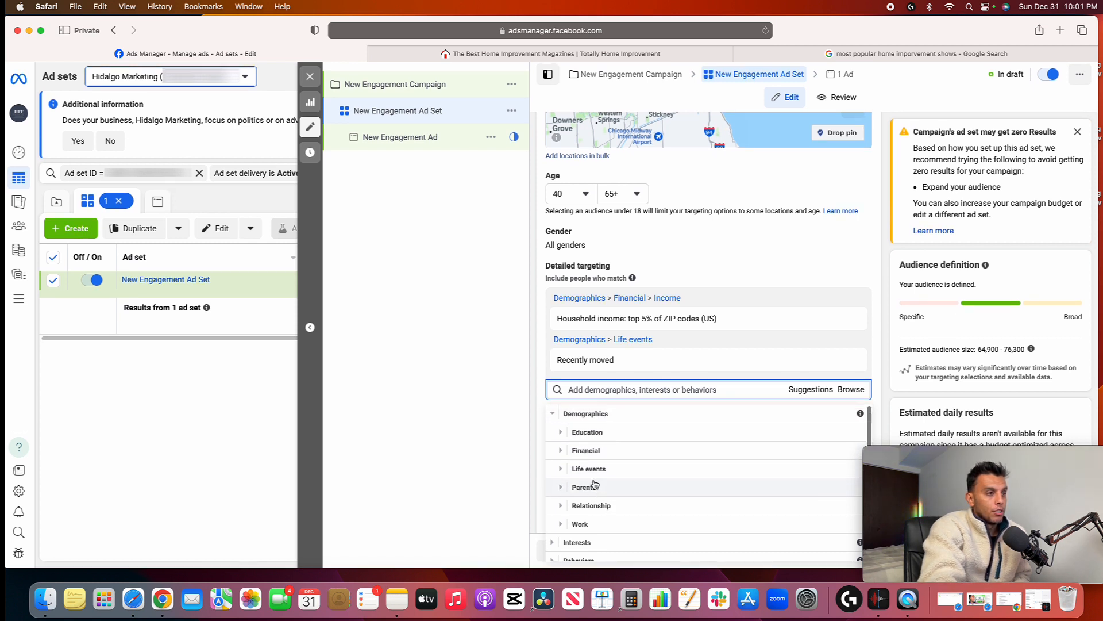
Examine the Home and garden options under Hobbies and activities in the Interests category of detailed targeting
{"action": "left_click", "coordinate": [581, 413]}
{"action": "left_click", "coordinate": [583, 432]}
{"action": "scroll", "coordinate": [584, 438], "scroll_direction": "down", "scroll_amount": 1}
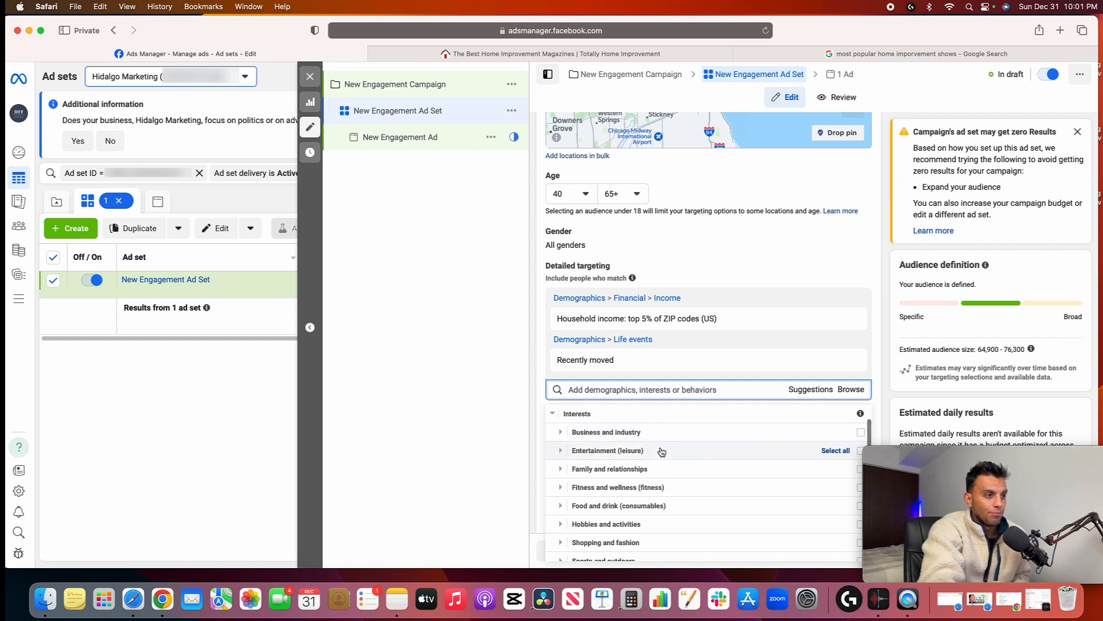
{"action": "scroll", "coordinate": [662, 452], "scroll_direction": "down", "scroll_amount": 3}
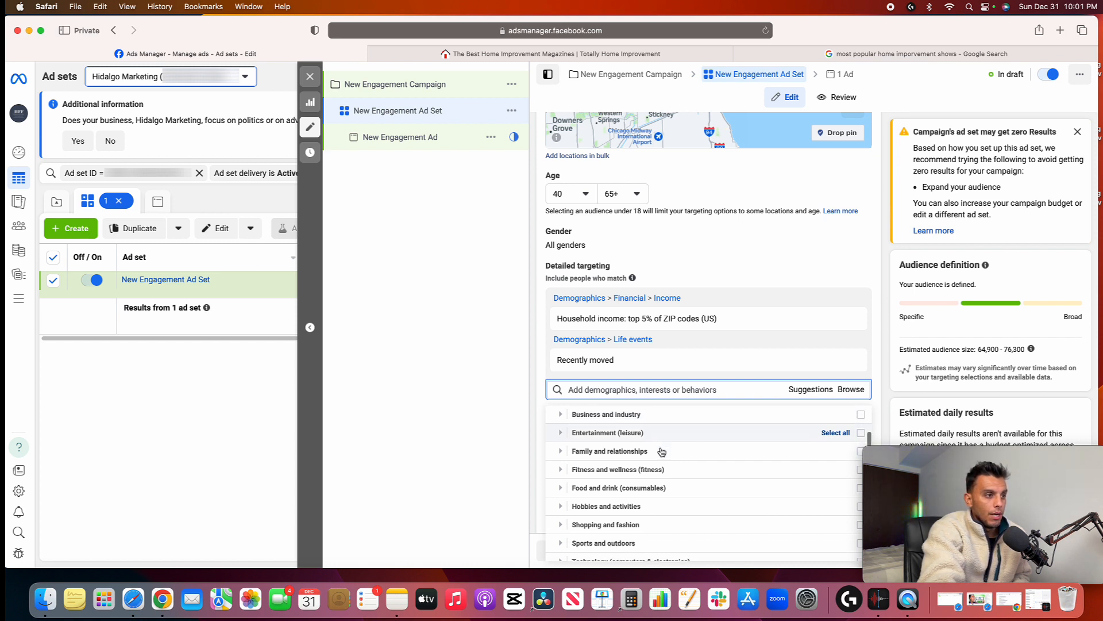
{"action": "left_click", "coordinate": [604, 482]}
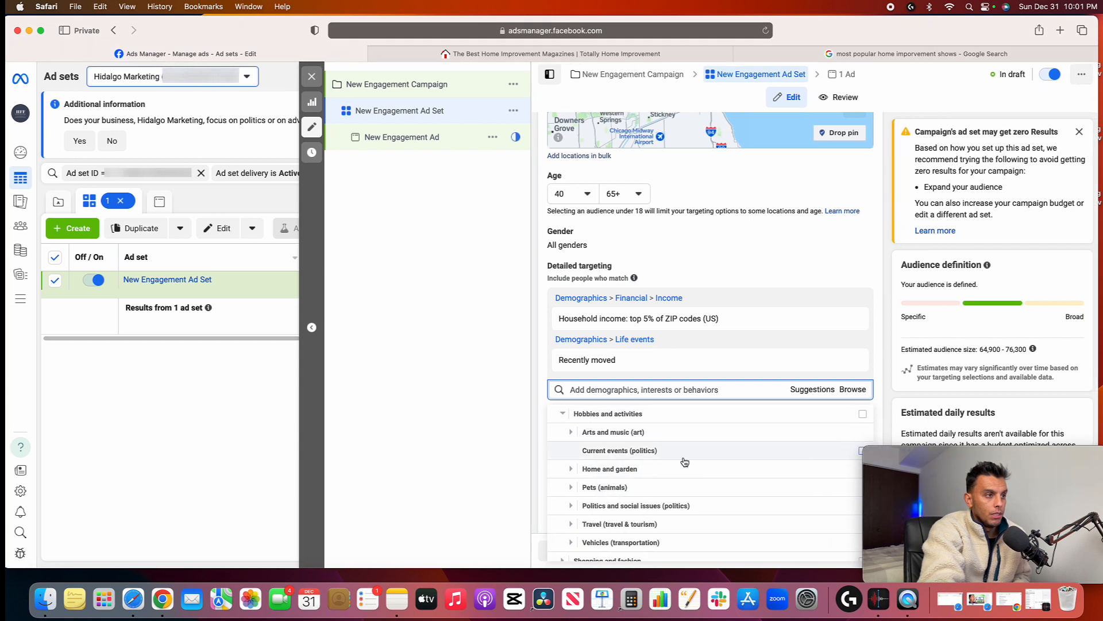
{"action": "left_click", "coordinate": [629, 467]}
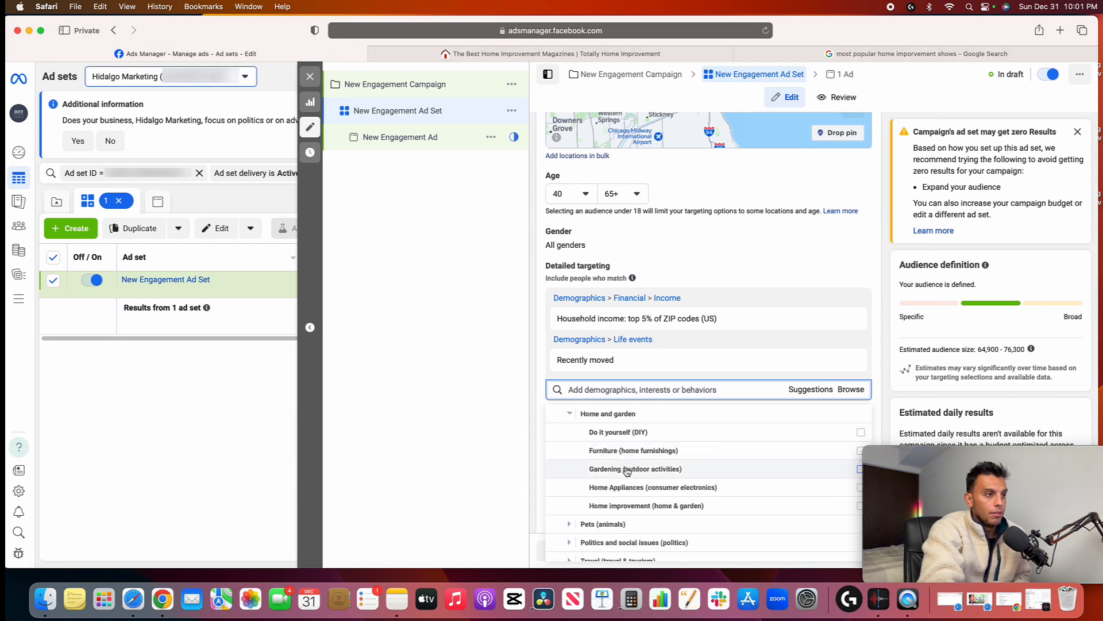
{"action": "mouse_move", "coordinate": [658, 510]}
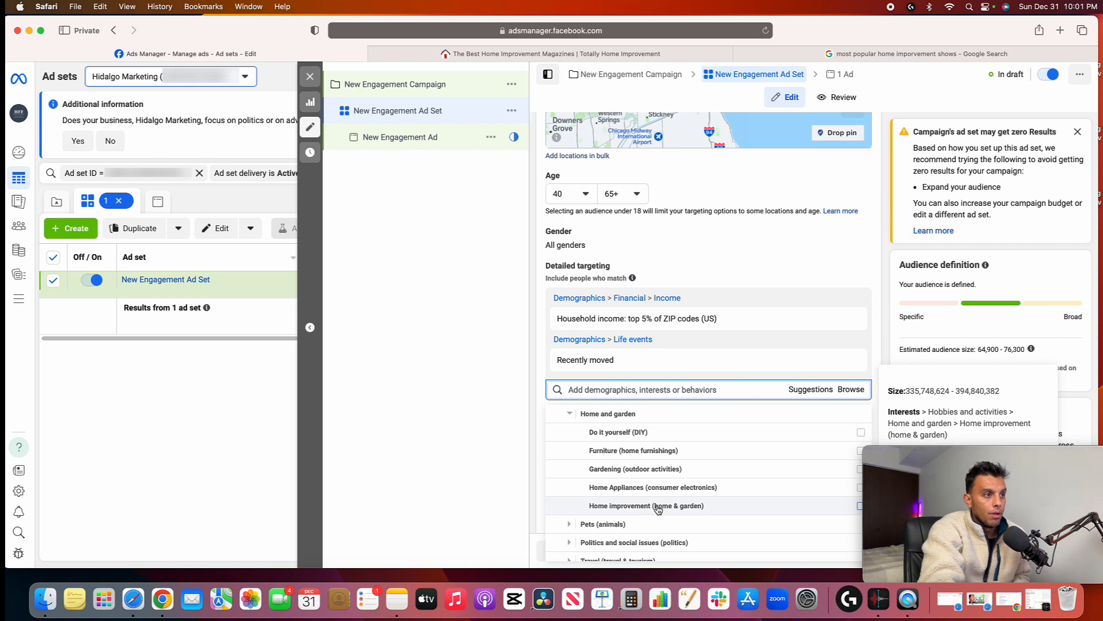
{"action": "left_click", "coordinate": [582, 416]}
{"action": "scroll", "coordinate": [592, 437], "scroll_direction": "up", "scroll_amount": 1}
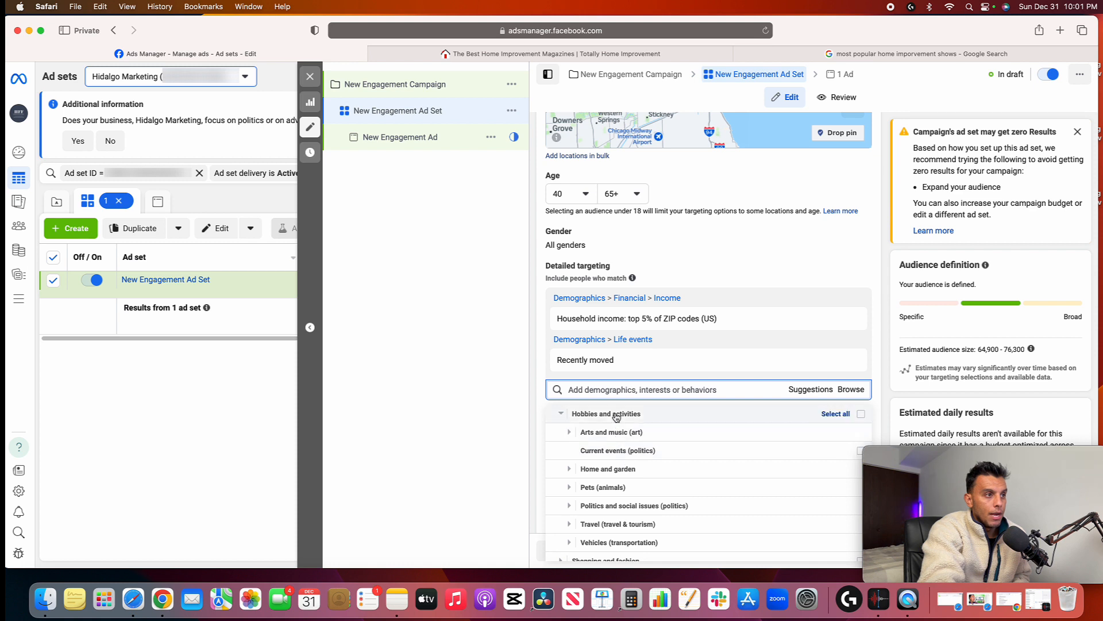
{"action": "left_click", "coordinate": [598, 417]}
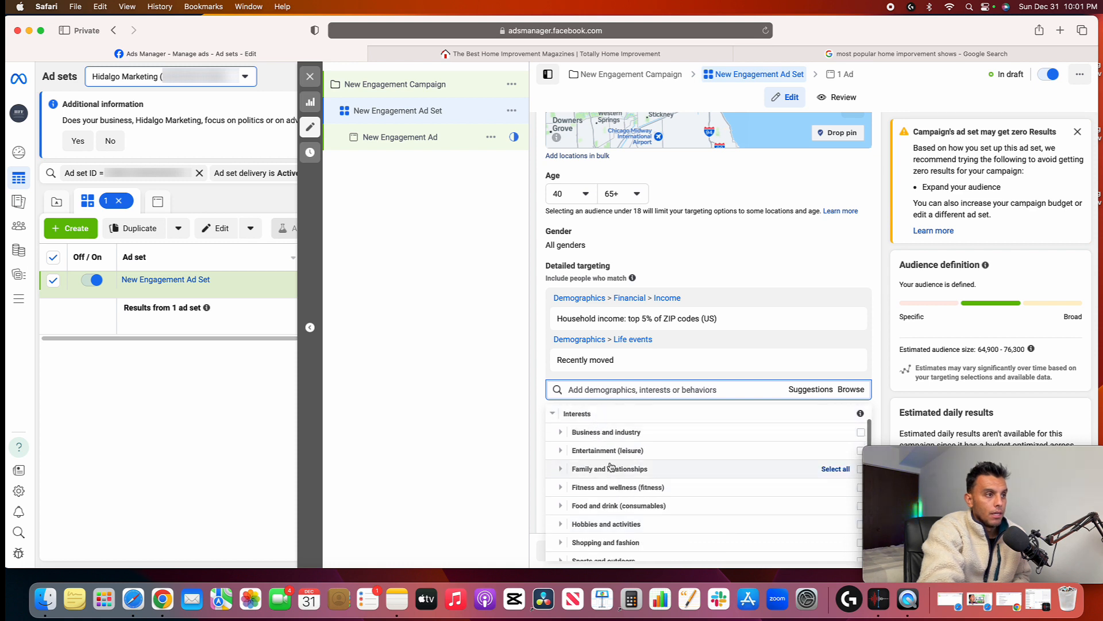
{"action": "left_click", "coordinate": [621, 524]}
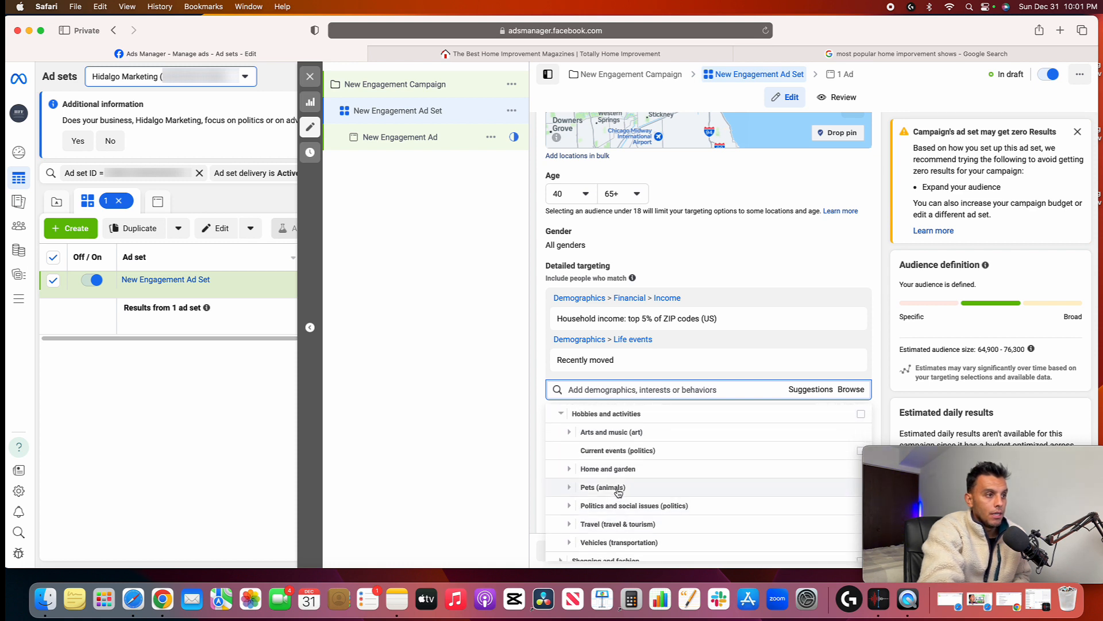
{"action": "left_click", "coordinate": [619, 469]}
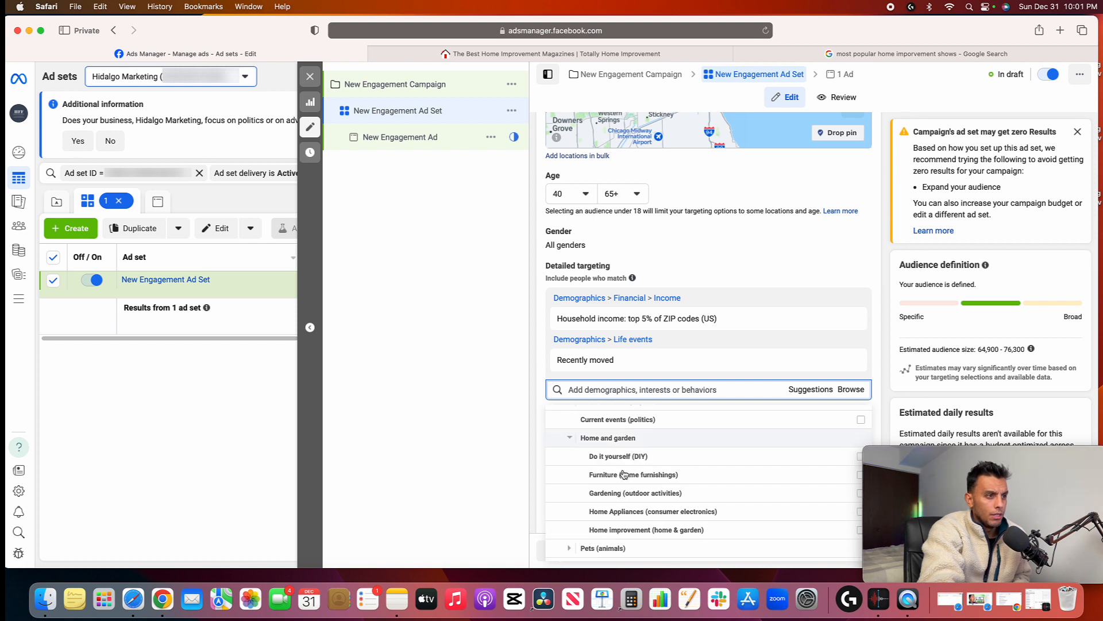
{"action": "left_click", "coordinate": [608, 413]}
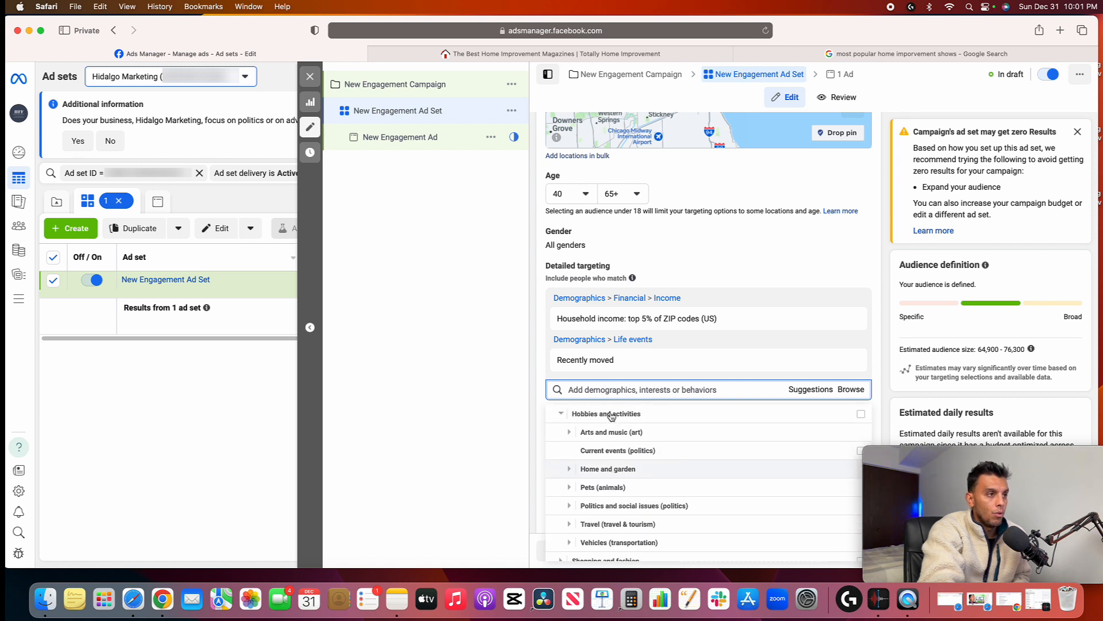
Review the Arts and music hobbies and the main Interests categories, and collapse the Interests list
{"action": "left_click", "coordinate": [603, 434]}
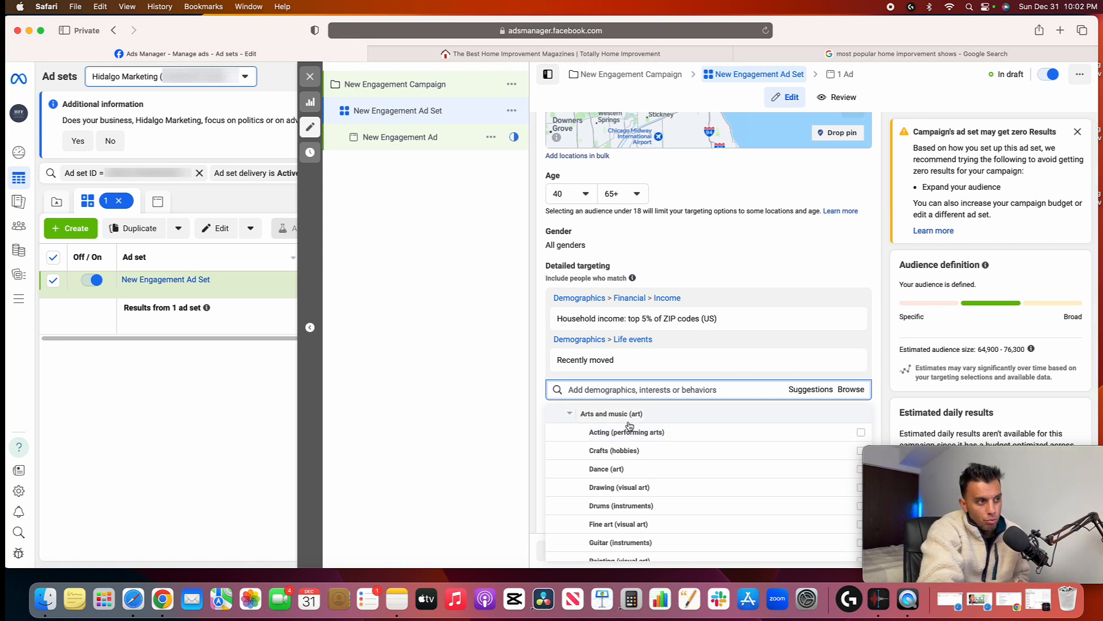
{"action": "scroll", "coordinate": [629, 426], "scroll_direction": "down", "scroll_amount": 1}
{"action": "scroll", "coordinate": [609, 443], "scroll_direction": "up", "scroll_amount": 3}
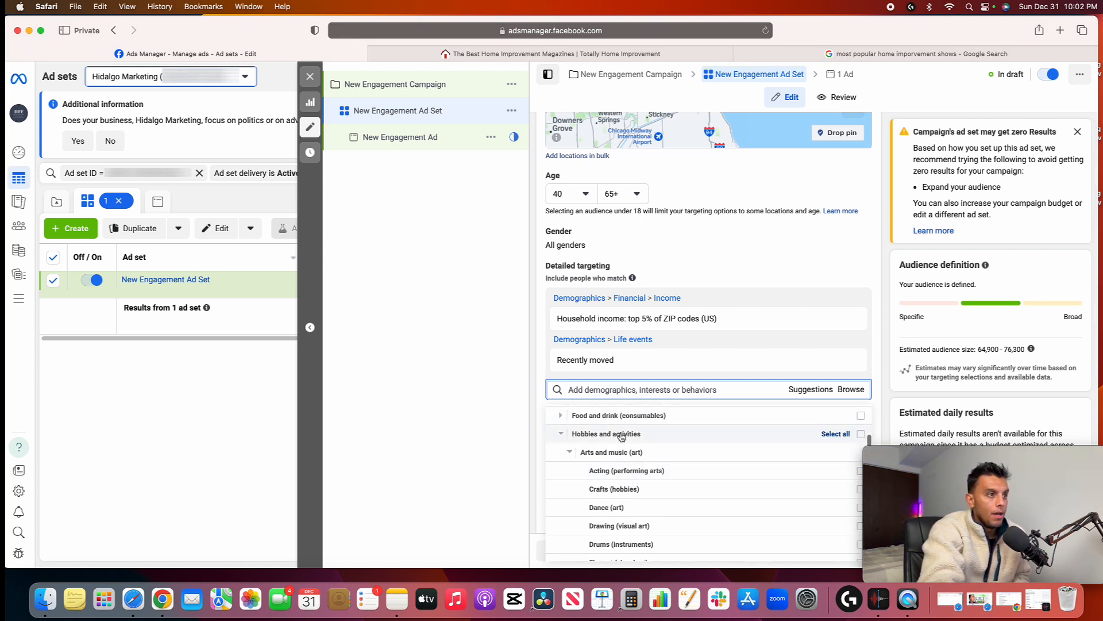
{"action": "left_click", "coordinate": [602, 454]}
{"action": "scroll", "coordinate": [609, 442], "scroll_direction": "down", "scroll_amount": 1}
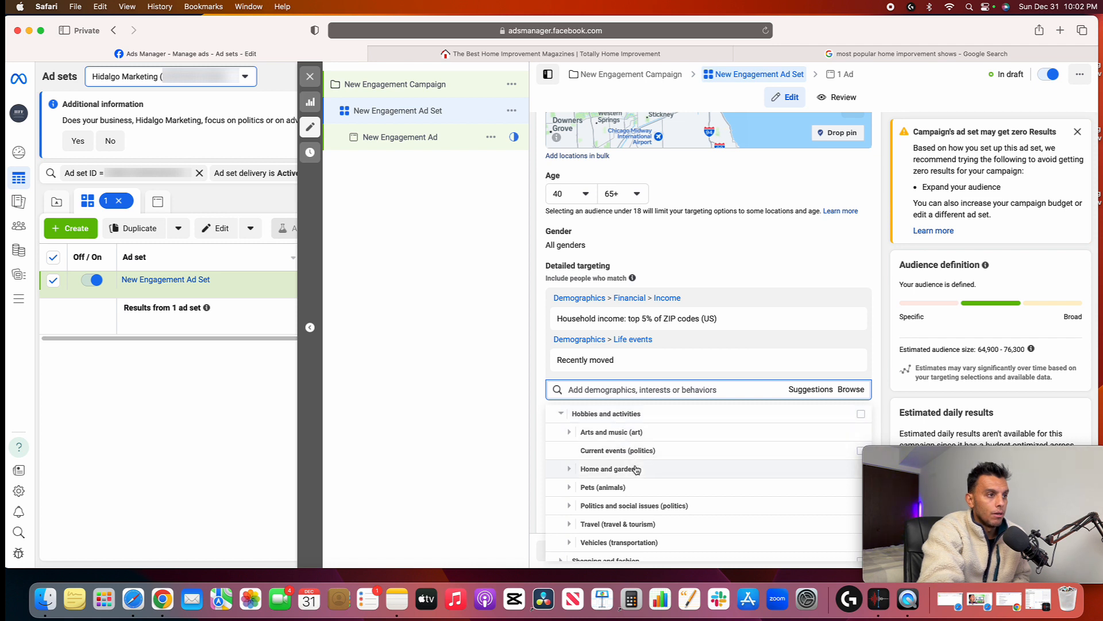
{"action": "scroll", "coordinate": [618, 480], "scroll_direction": "up", "scroll_amount": 2}
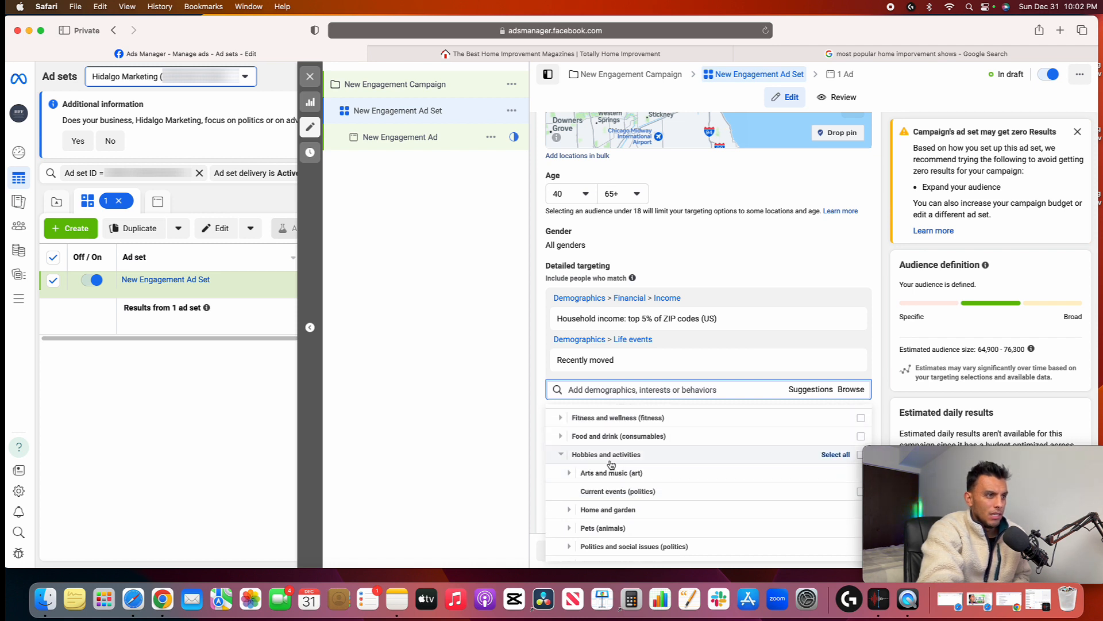
{"action": "scroll", "coordinate": [611, 464], "scroll_direction": "up", "scroll_amount": 4}
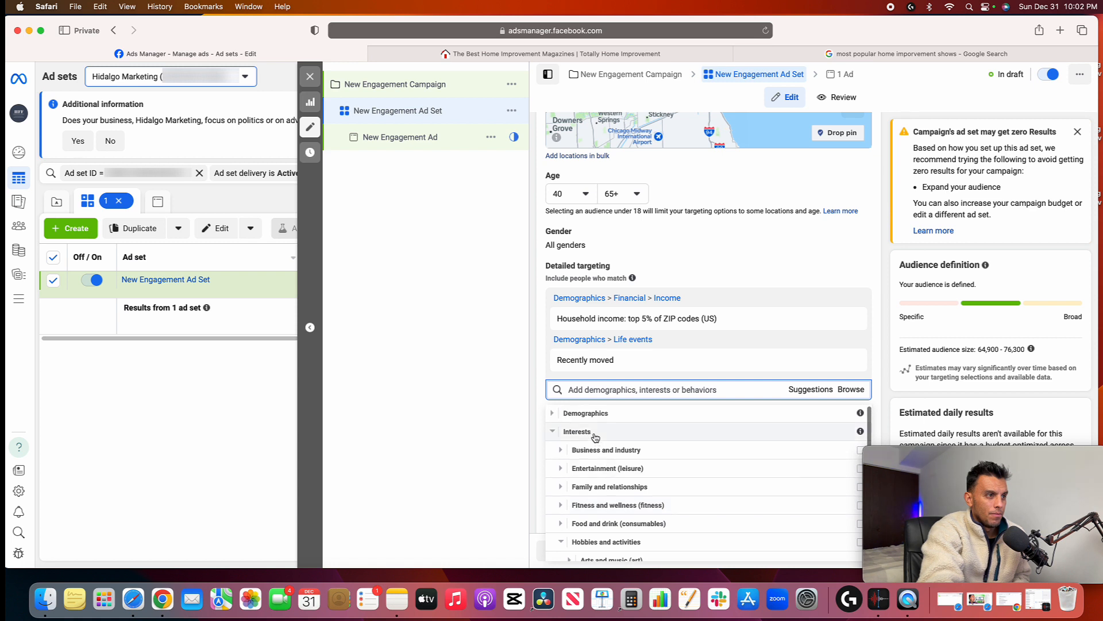
{"action": "scroll", "coordinate": [598, 486], "scroll_direction": "down", "scroll_amount": 2}
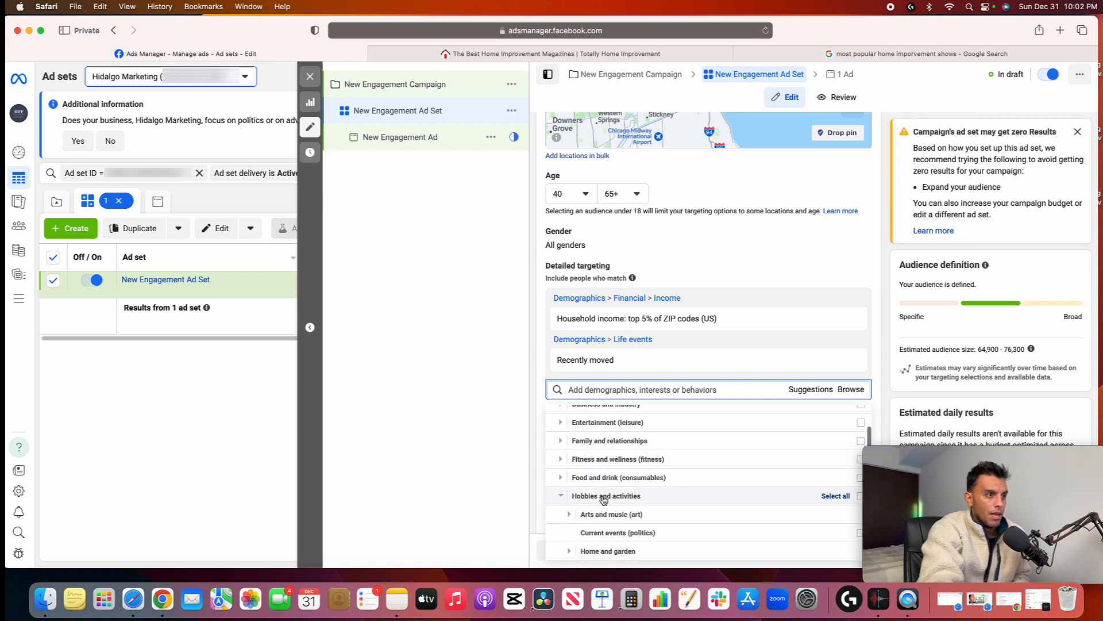
{"action": "left_click", "coordinate": [603, 498]}
{"action": "scroll", "coordinate": [603, 499], "scroll_direction": "down", "scroll_amount": 1}
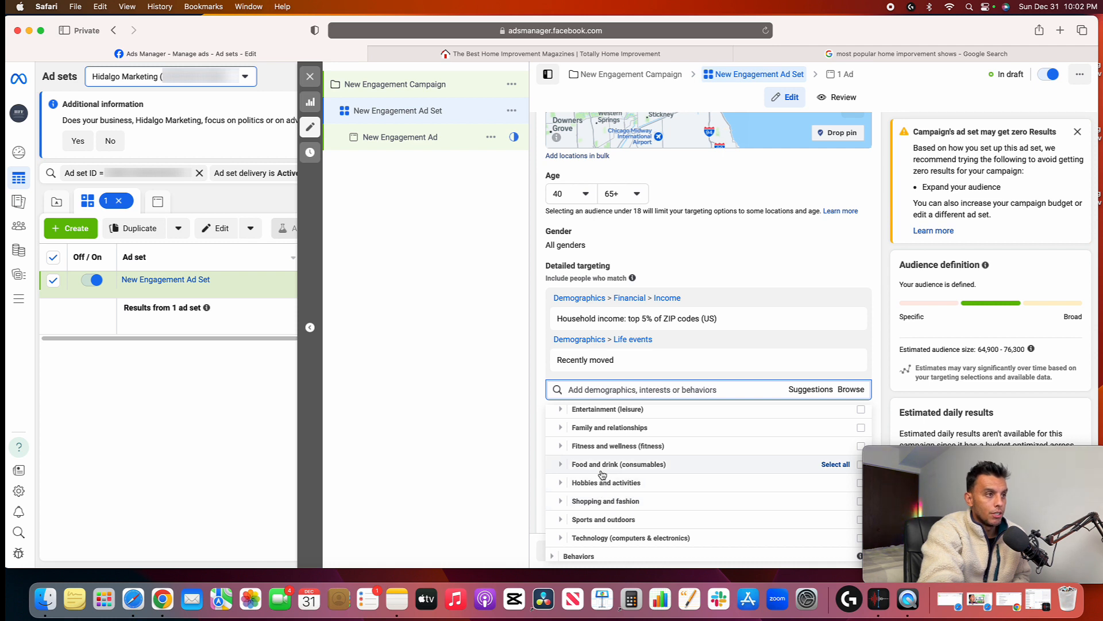
{"action": "scroll", "coordinate": [603, 474], "scroll_direction": "up", "scroll_amount": 3}
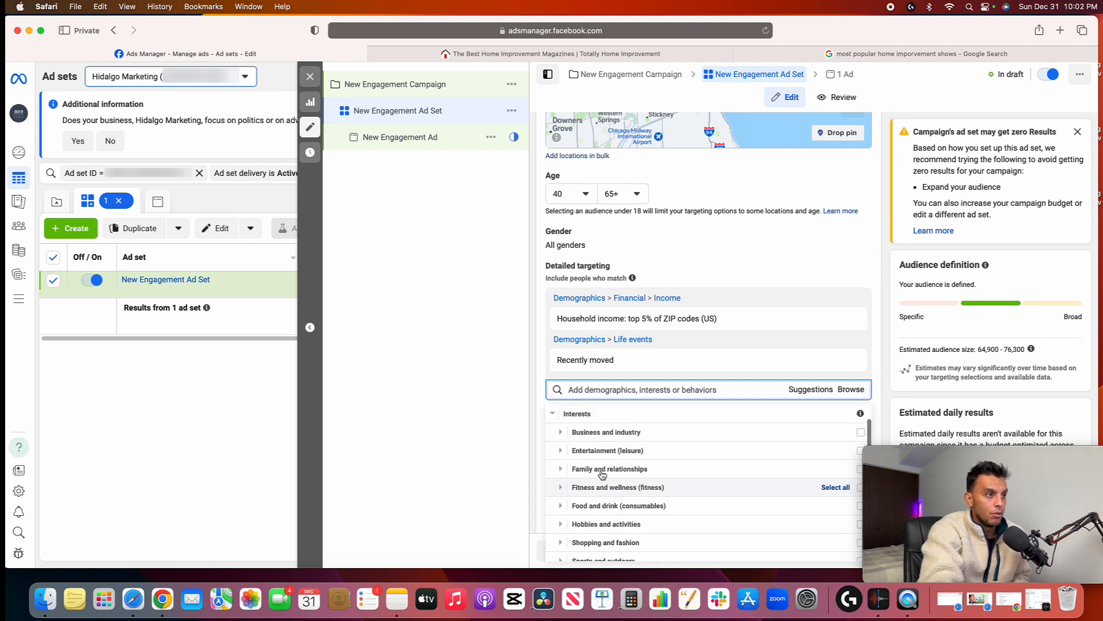
{"action": "left_click", "coordinate": [577, 415]}
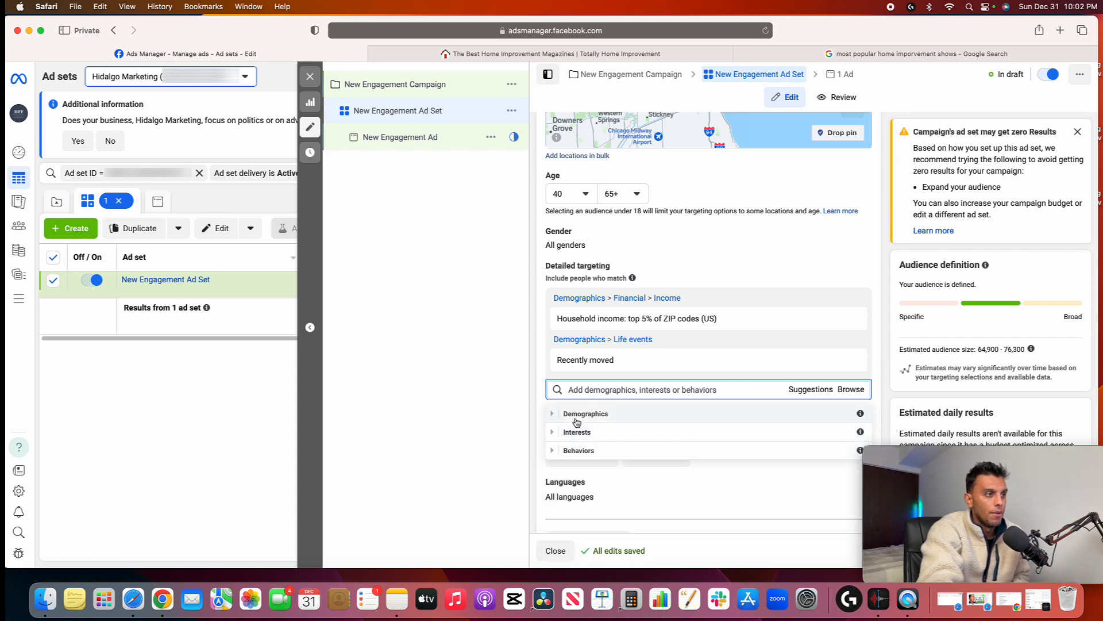
Look through the Behaviors categories available for detailed targeting and close the category browser
{"action": "left_click", "coordinate": [572, 451]}
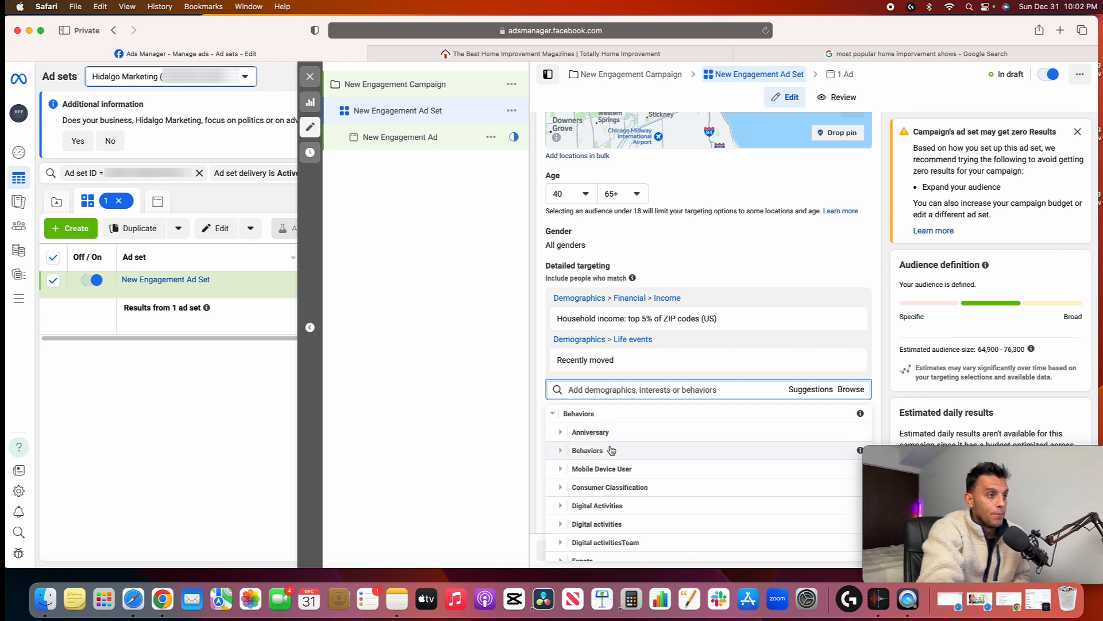
{"action": "scroll", "coordinate": [613, 459], "scroll_direction": "down", "scroll_amount": 1}
{"action": "scroll", "coordinate": [613, 458], "scroll_direction": "down", "scroll_amount": 2}
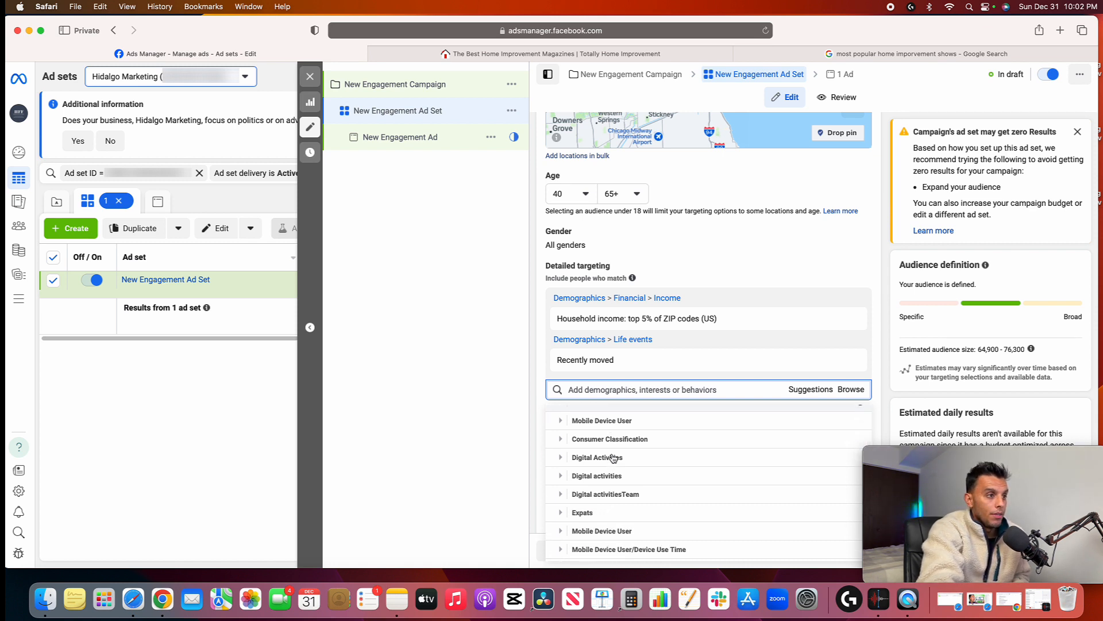
{"action": "scroll", "coordinate": [613, 458], "scroll_direction": "down", "scroll_amount": 3}
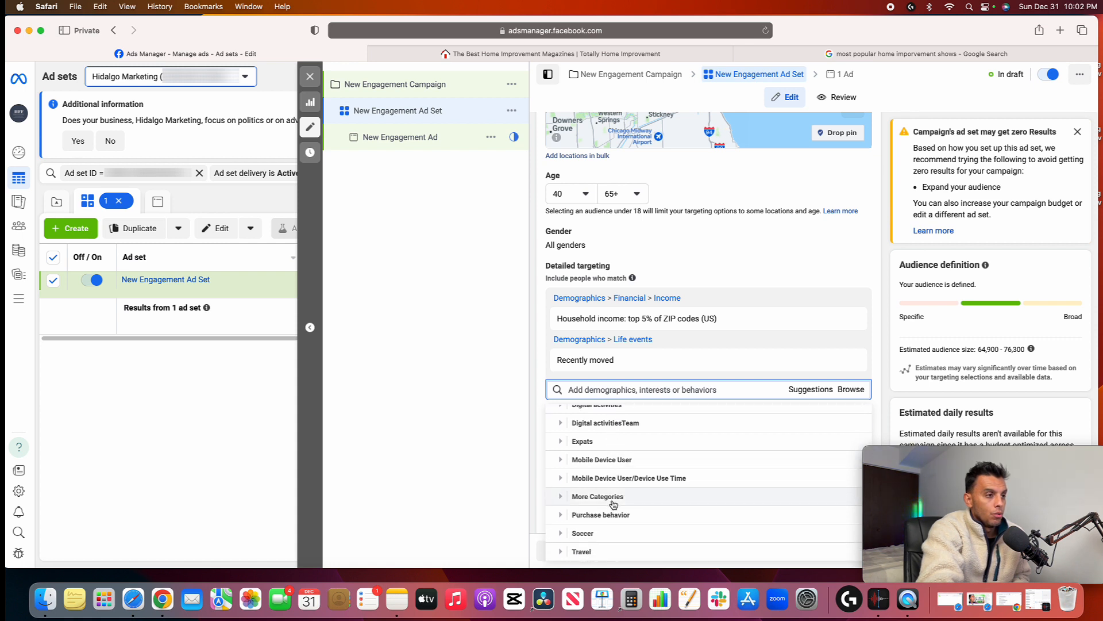
{"action": "scroll", "coordinate": [613, 500], "scroll_direction": "up", "scroll_amount": 5}
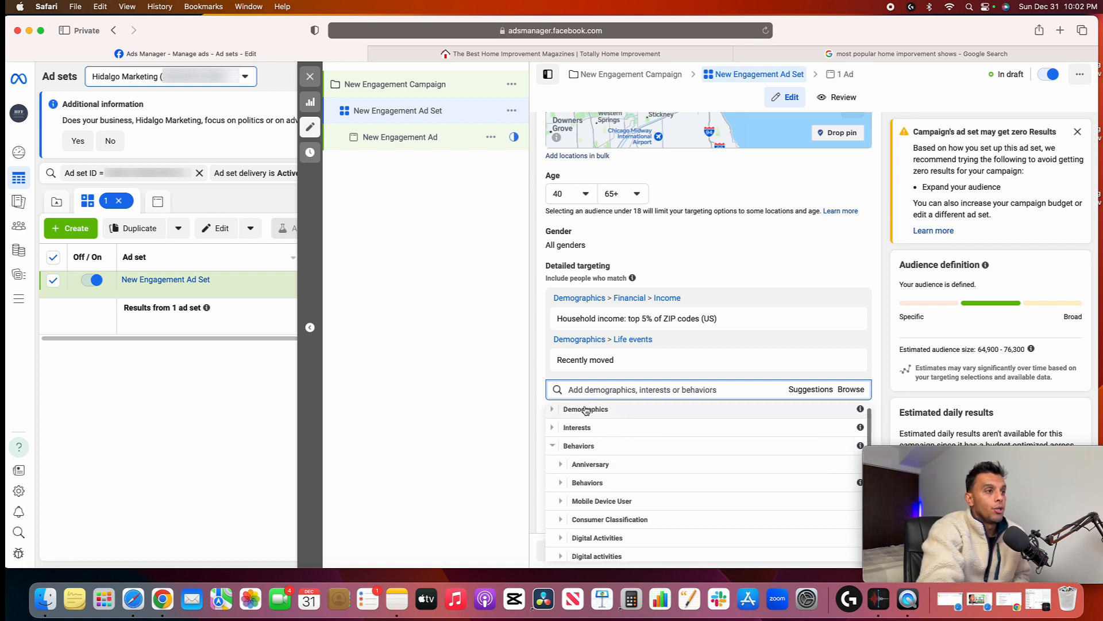
{"action": "left_click", "coordinate": [519, 408]}
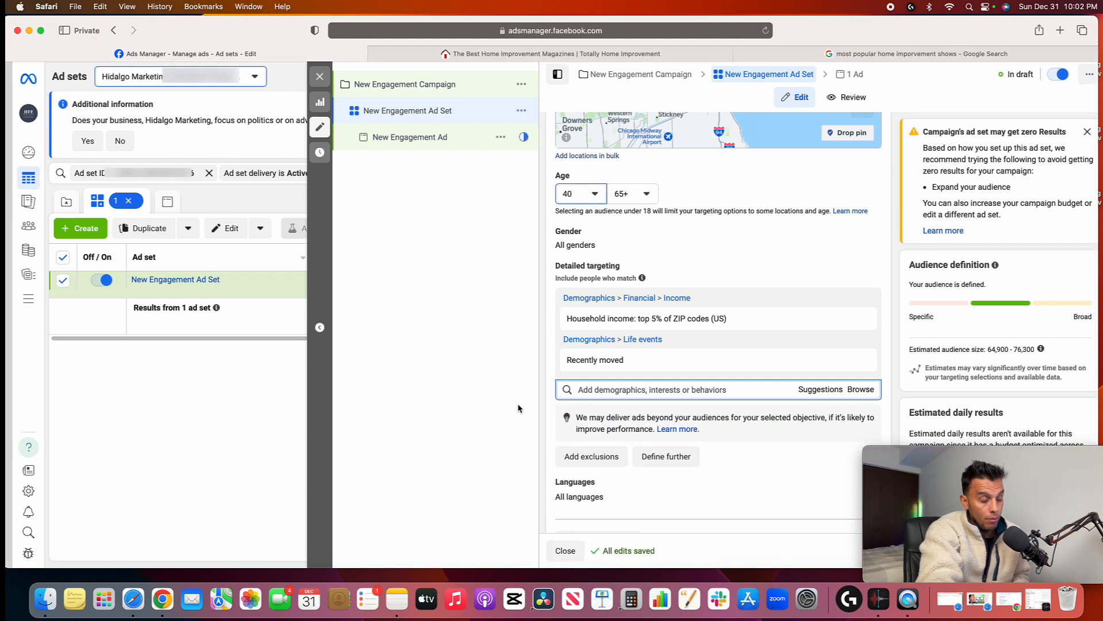
Search detailed targeting for "hgtv" and add the HGTV (television network) interest to the ad set's audience
{"action": "left_click", "coordinate": [618, 391]}
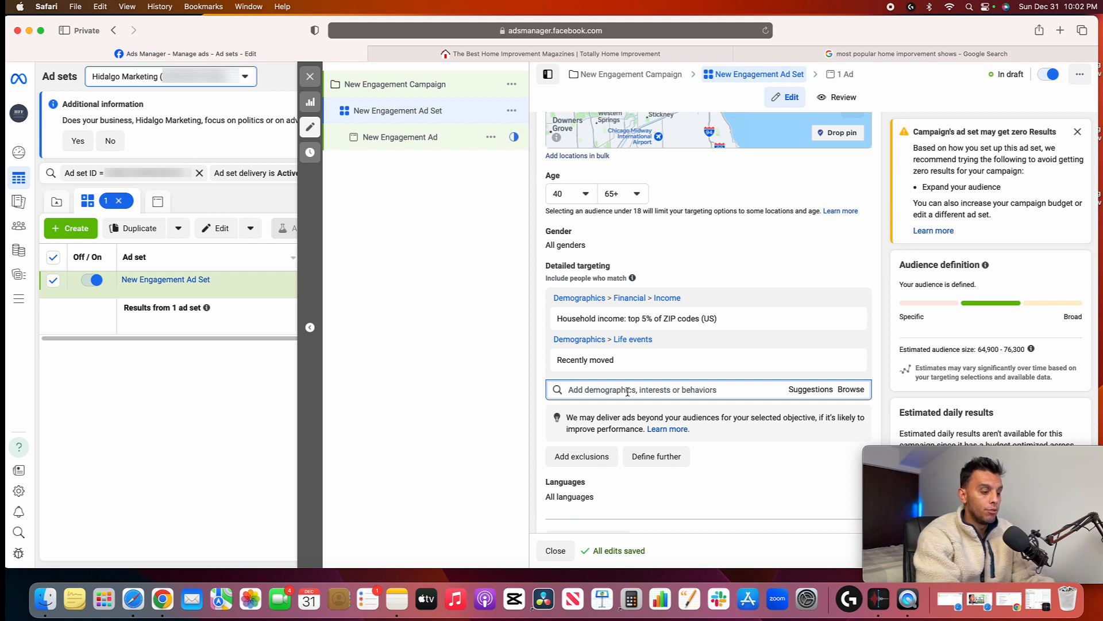
{"action": "type", "text": "hgtv"}
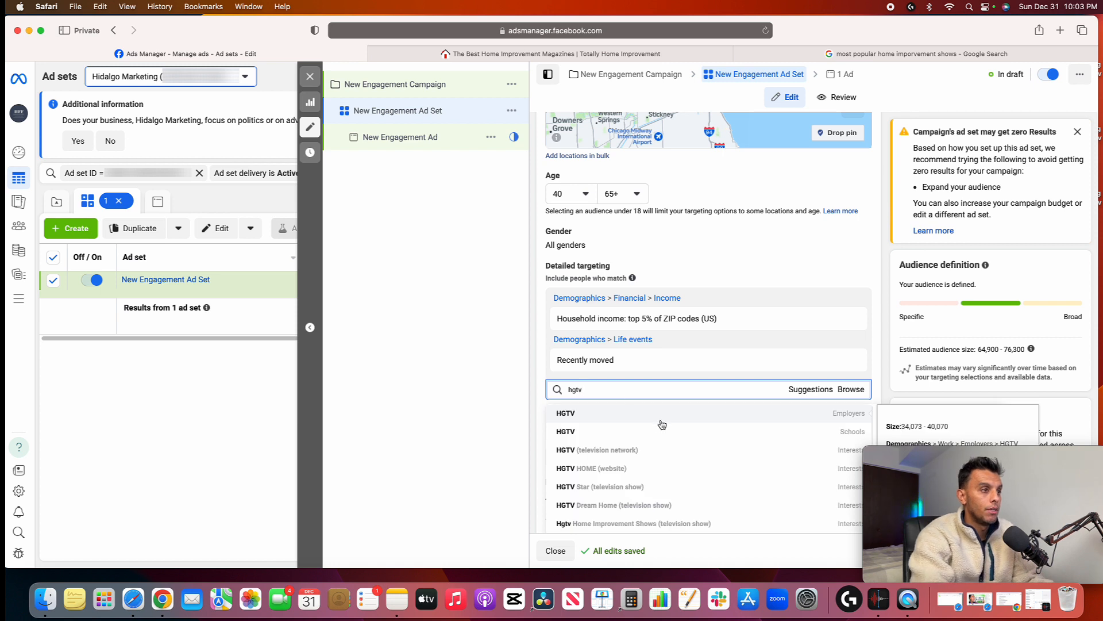
{"action": "left_click", "coordinate": [627, 455]}
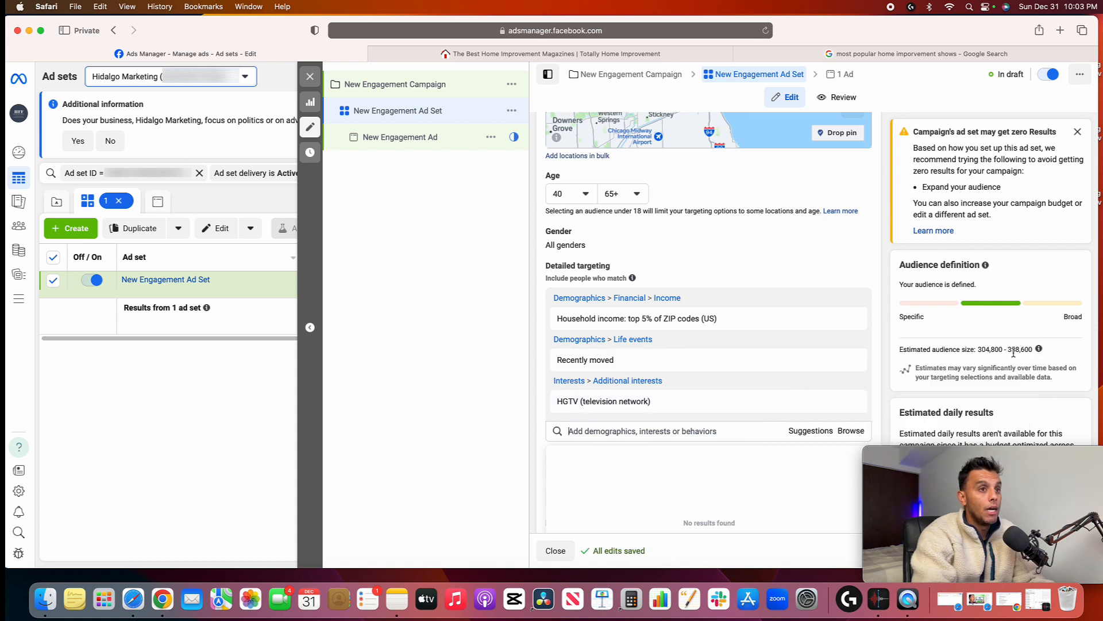
{"action": "mouse_move", "coordinate": [844, 360]}
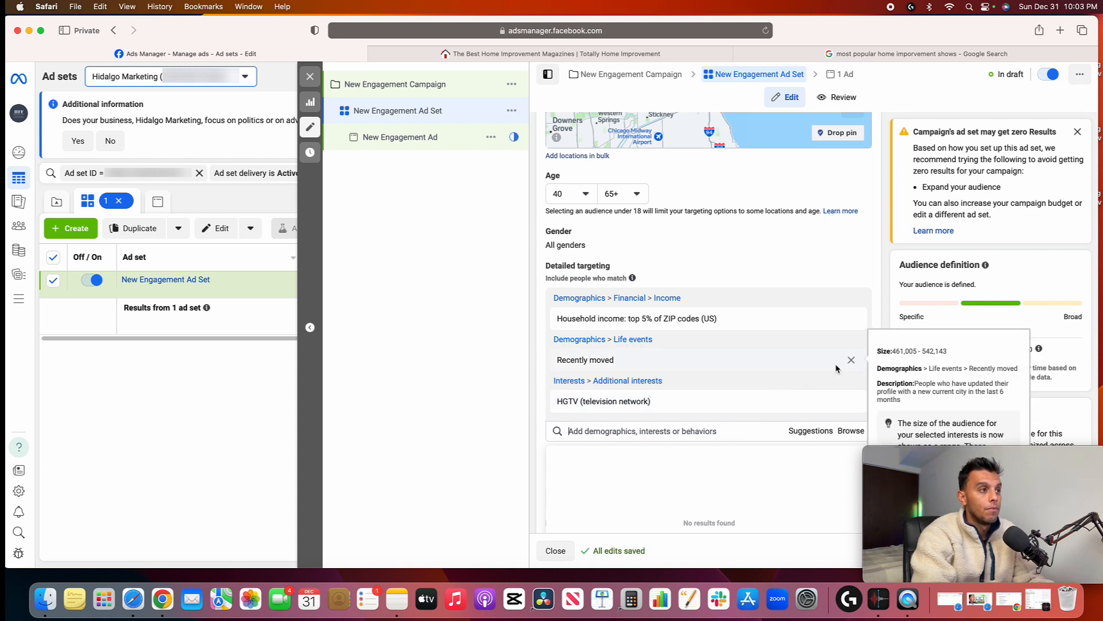
{"action": "mouse_move", "coordinate": [650, 410]}
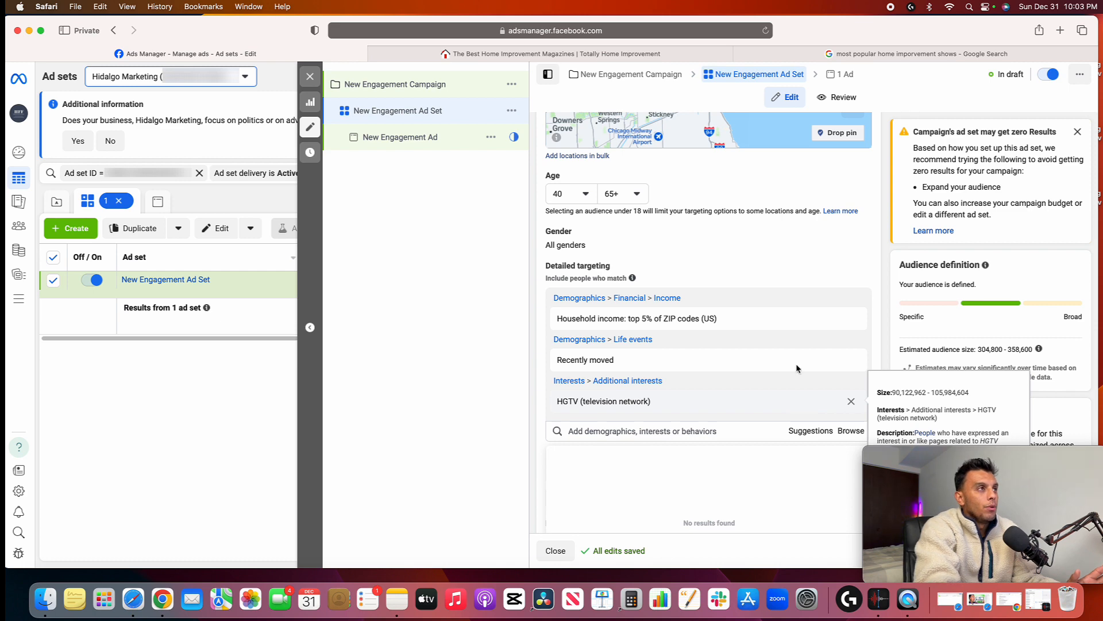
Switch to the Google results for most popular home improvement shows and look through the shows for targeting ideas
{"action": "left_click", "coordinate": [564, 57]}
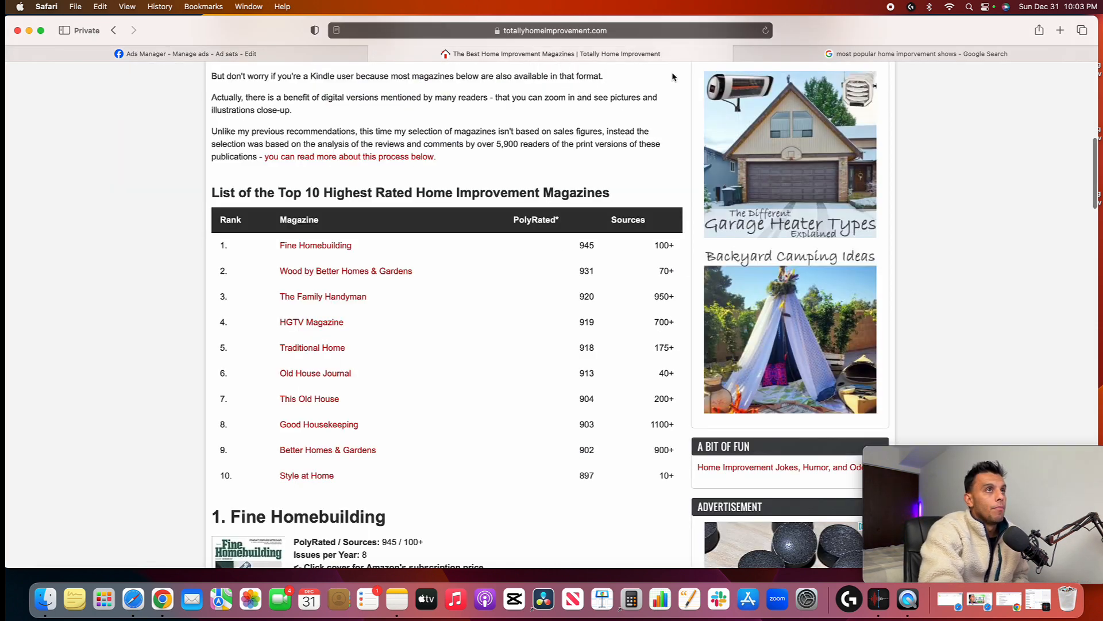
{"action": "left_click", "coordinate": [907, 56]}
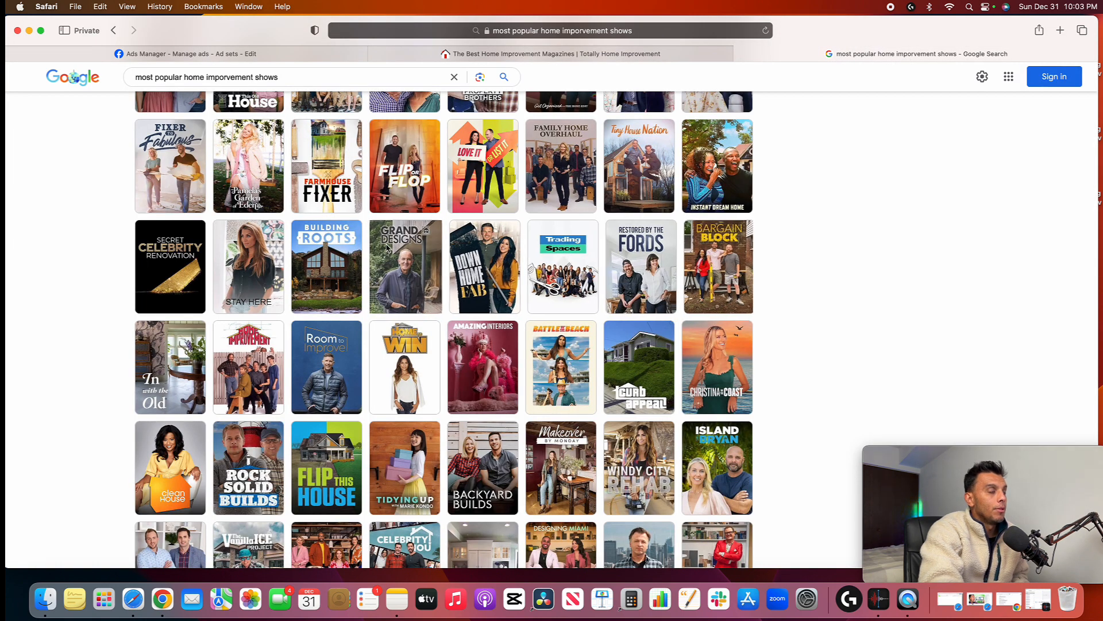
{"action": "scroll", "coordinate": [391, 247], "scroll_direction": "up", "scroll_amount": 5}
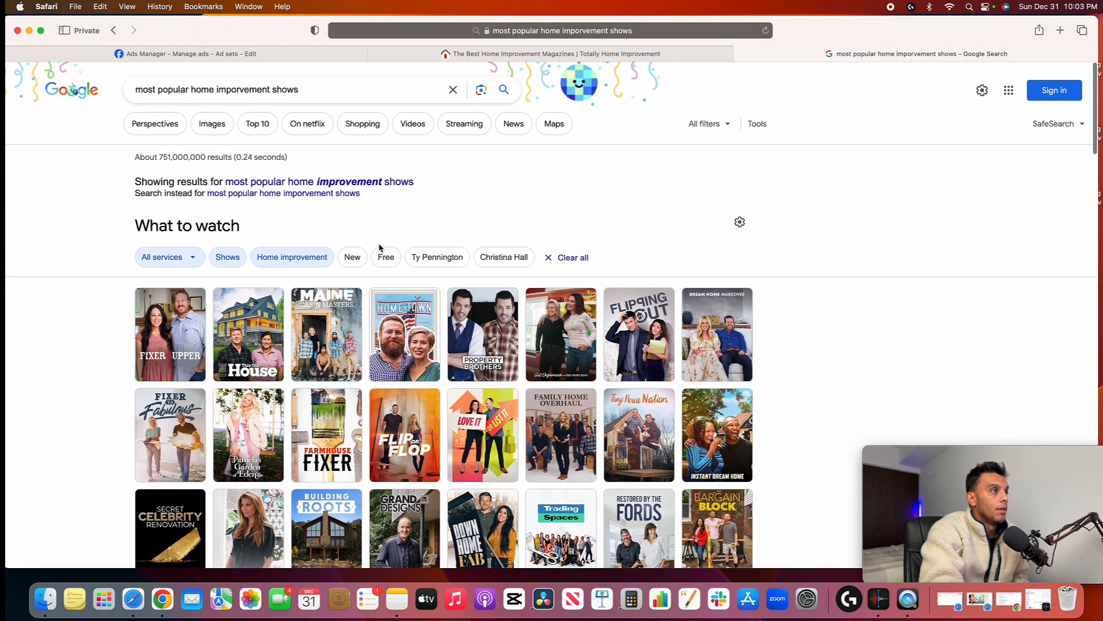
{"action": "mouse_move", "coordinate": [352, 304]}
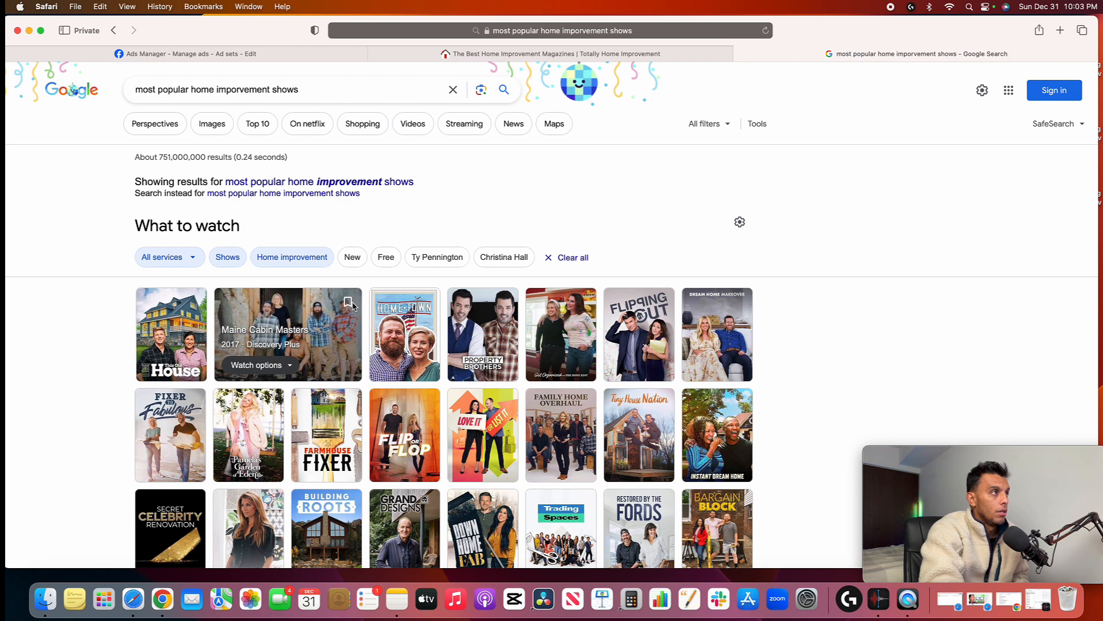
{"action": "mouse_move", "coordinate": [440, 334]}
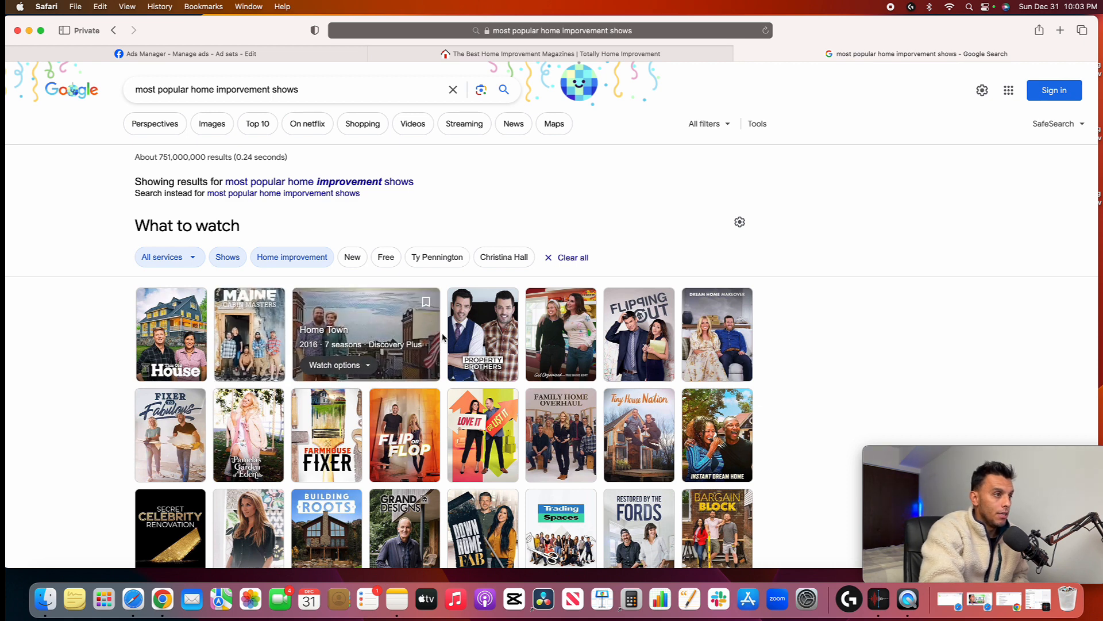
{"action": "mouse_move", "coordinate": [160, 347]}
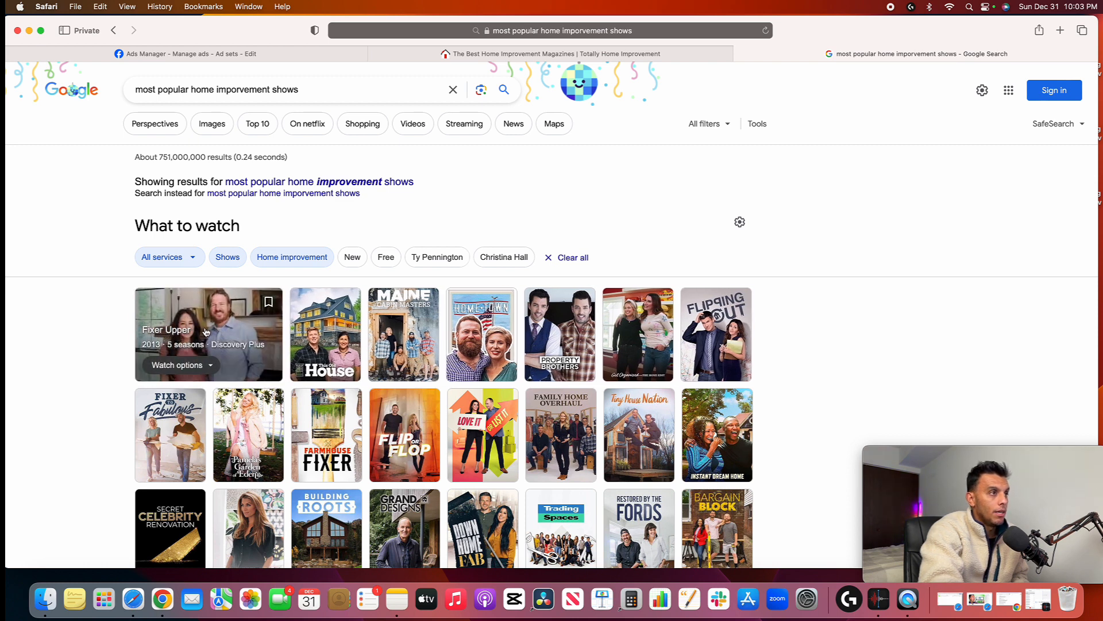
{"action": "mouse_move", "coordinate": [563, 352]}
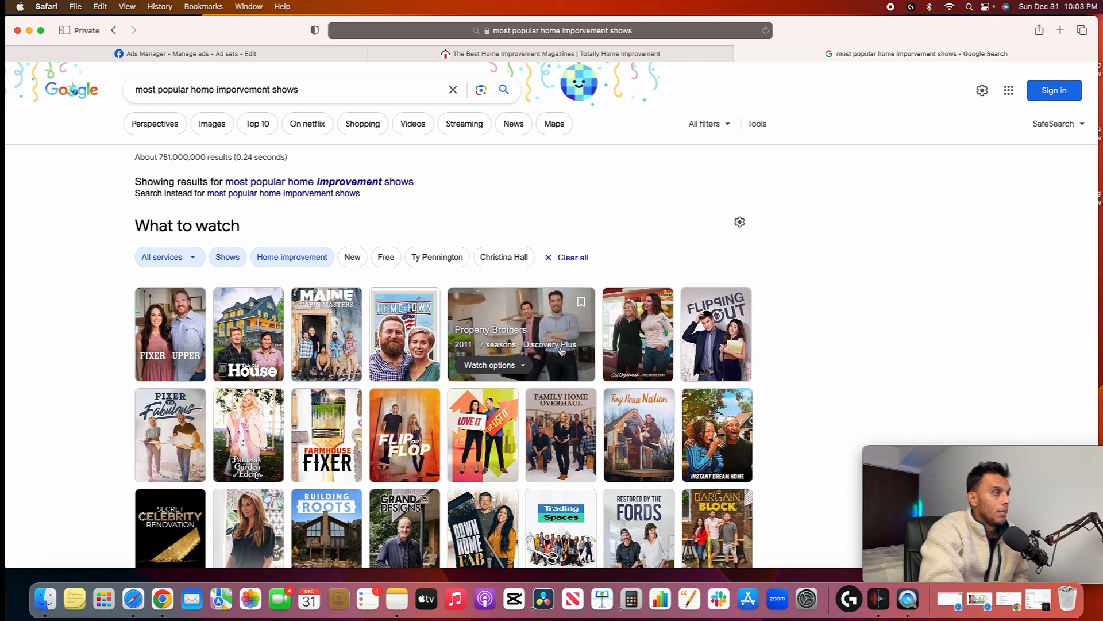
{"action": "scroll", "coordinate": [426, 374], "scroll_direction": "down", "scroll_amount": 3}
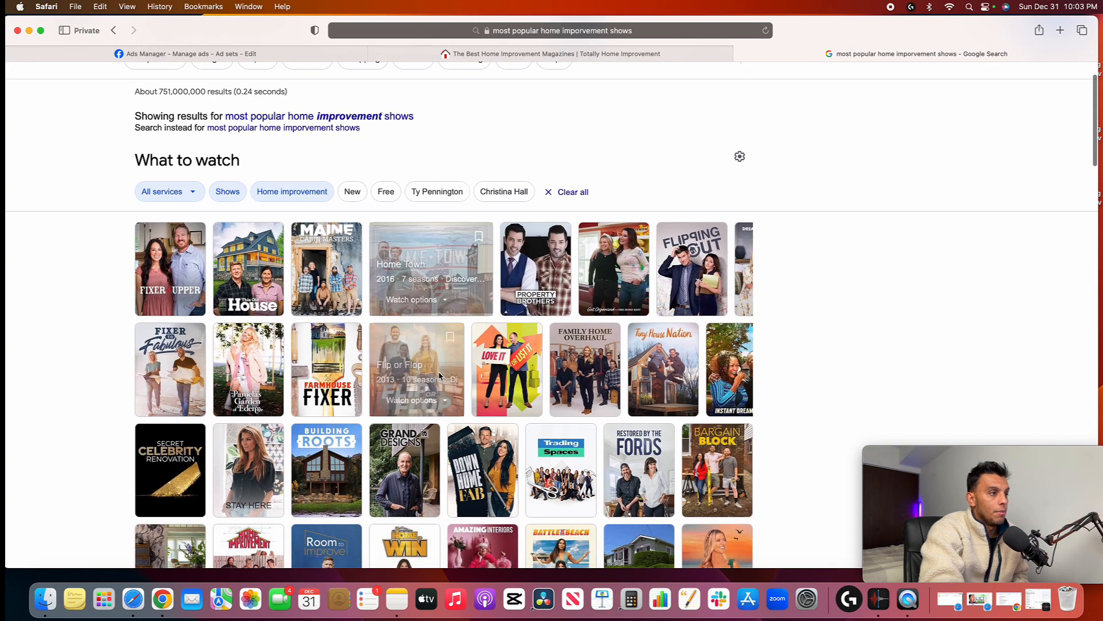
{"action": "scroll", "coordinate": [439, 376], "scroll_direction": "down", "scroll_amount": 5}
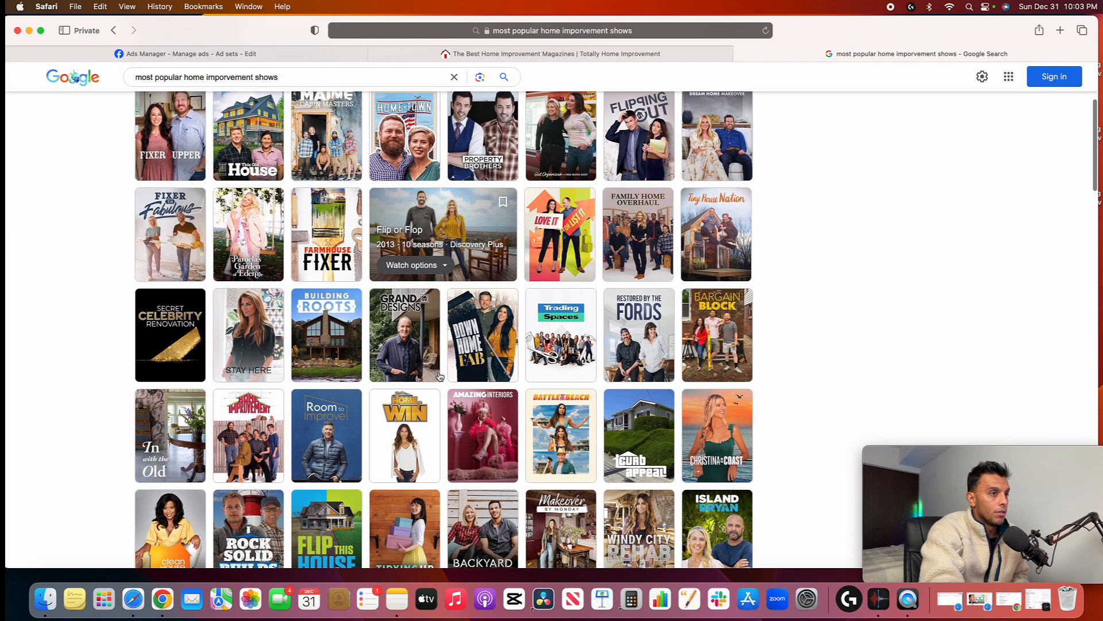
{"action": "scroll", "coordinate": [440, 376], "scroll_direction": "down", "scroll_amount": 6}
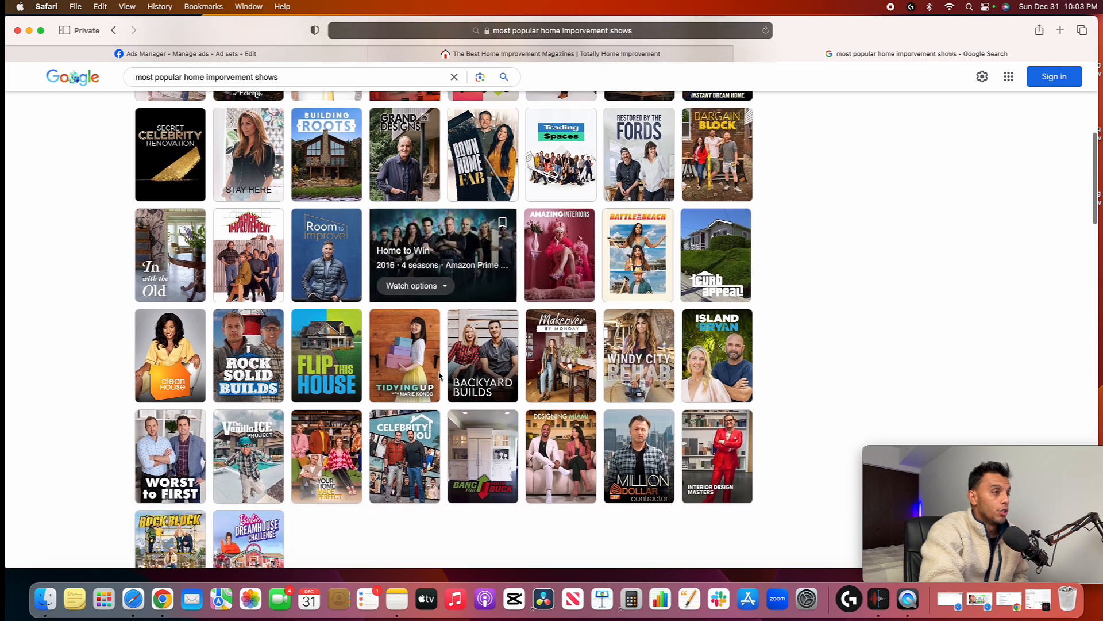
{"action": "scroll", "coordinate": [439, 377], "scroll_direction": "up", "scroll_amount": 5}
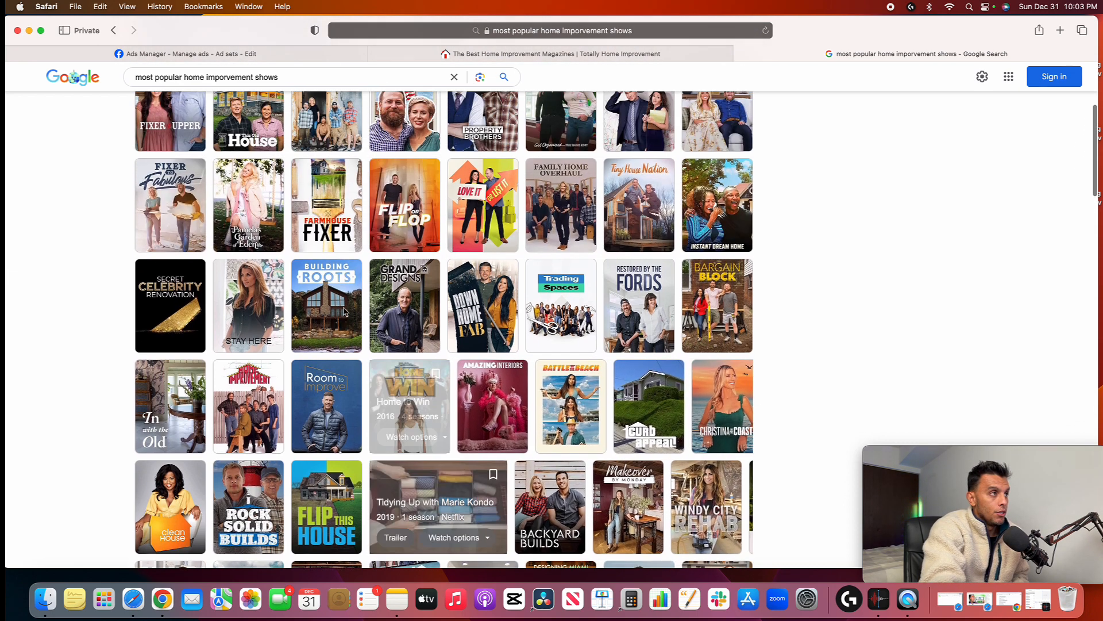
{"action": "scroll", "coordinate": [345, 311], "scroll_direction": "up", "scroll_amount": 7}
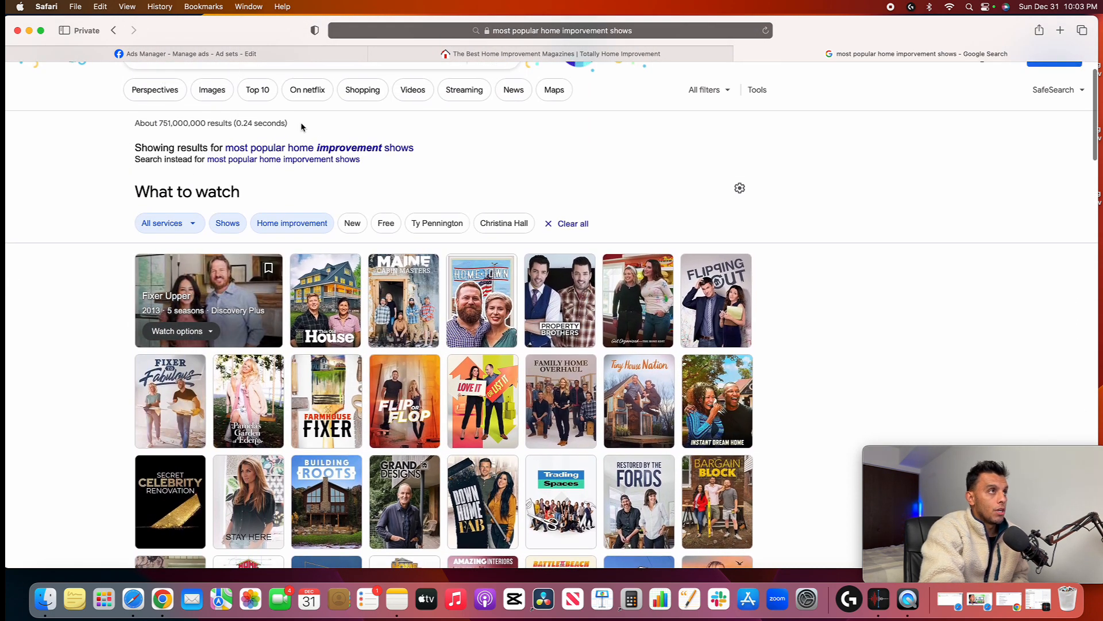
Return to Ads Manager, search detailed targeting for "fixer upper", and clear the search
{"action": "left_click", "coordinate": [190, 54]}
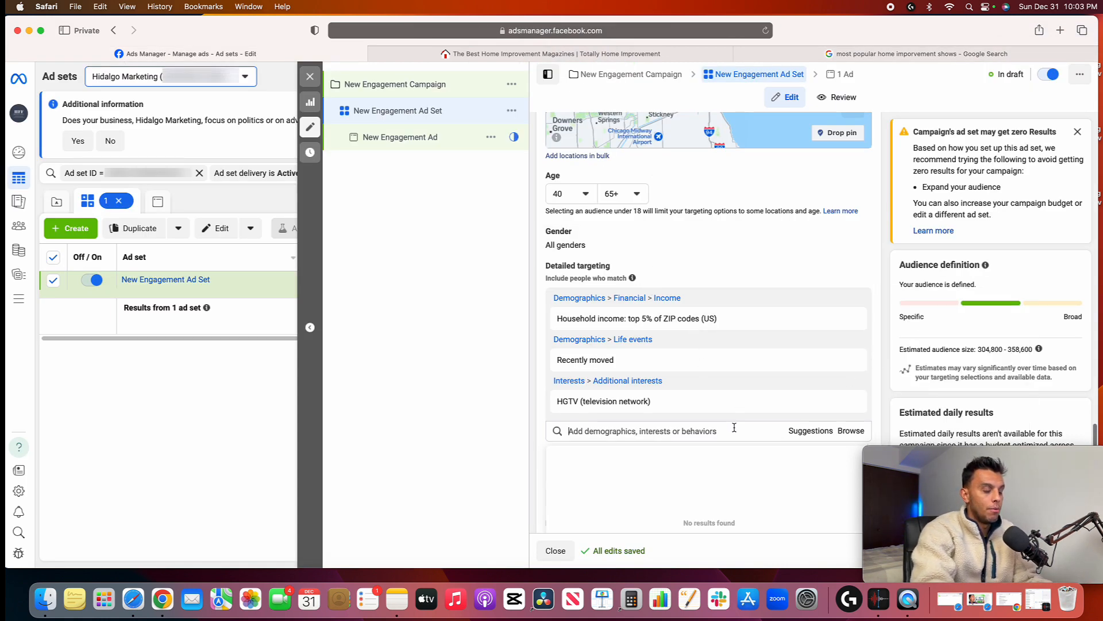
{"action": "type", "text": "fixer upper"}
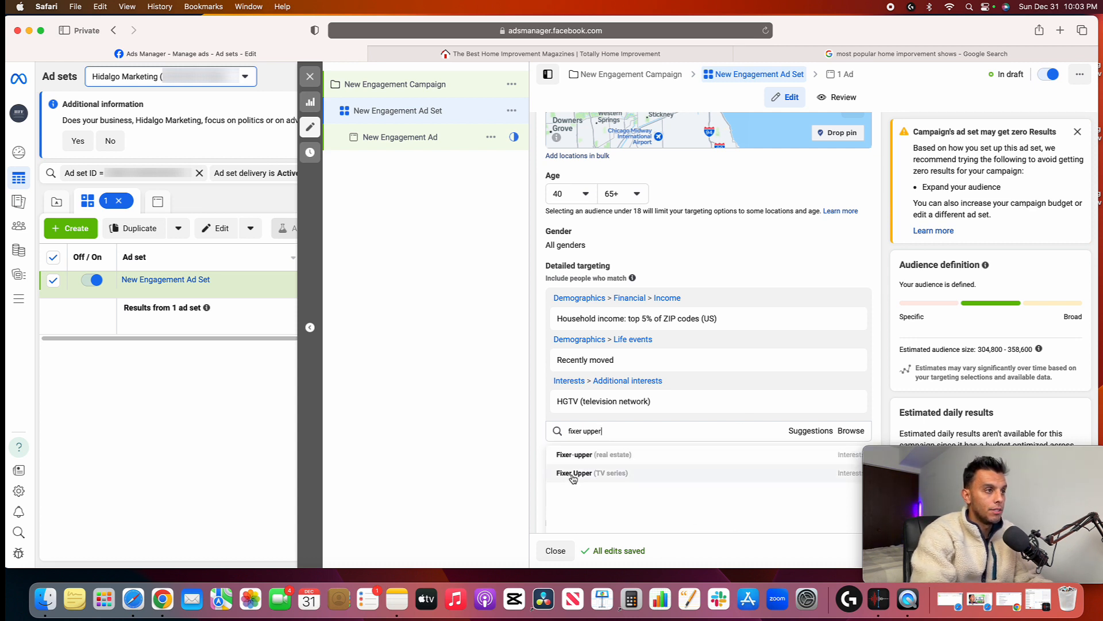
{"action": "triple_click", "coordinate": [605, 431]}
{"action": "key", "text": "BackSpace"}
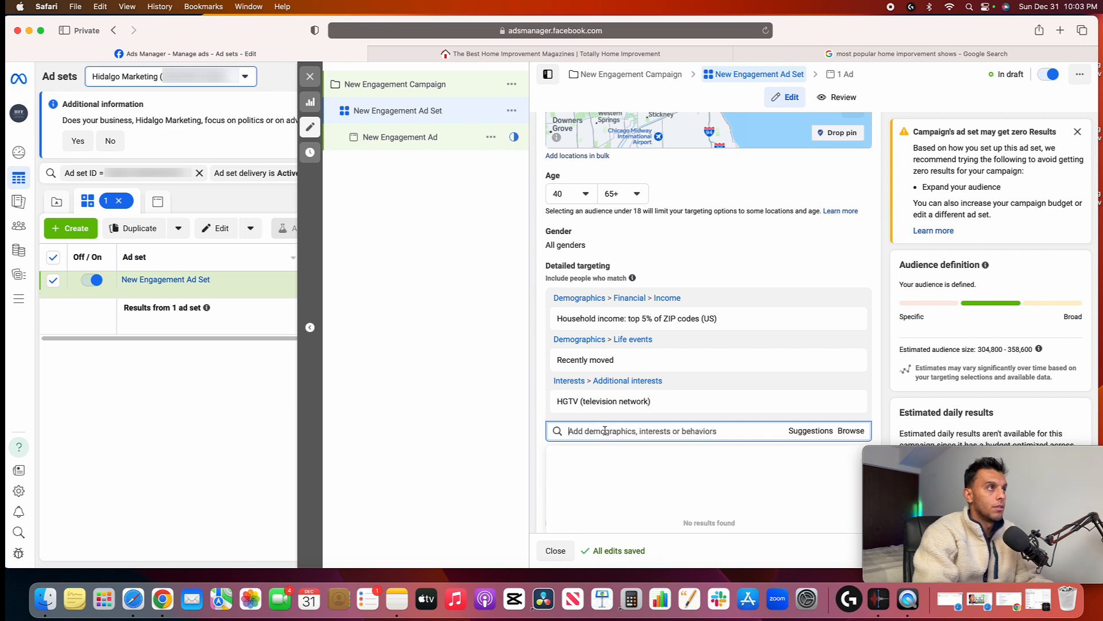
Check the Google show list for another title, search the ad set's detailed targeting for "this old house", and clear the search
{"action": "left_click", "coordinate": [805, 54]}
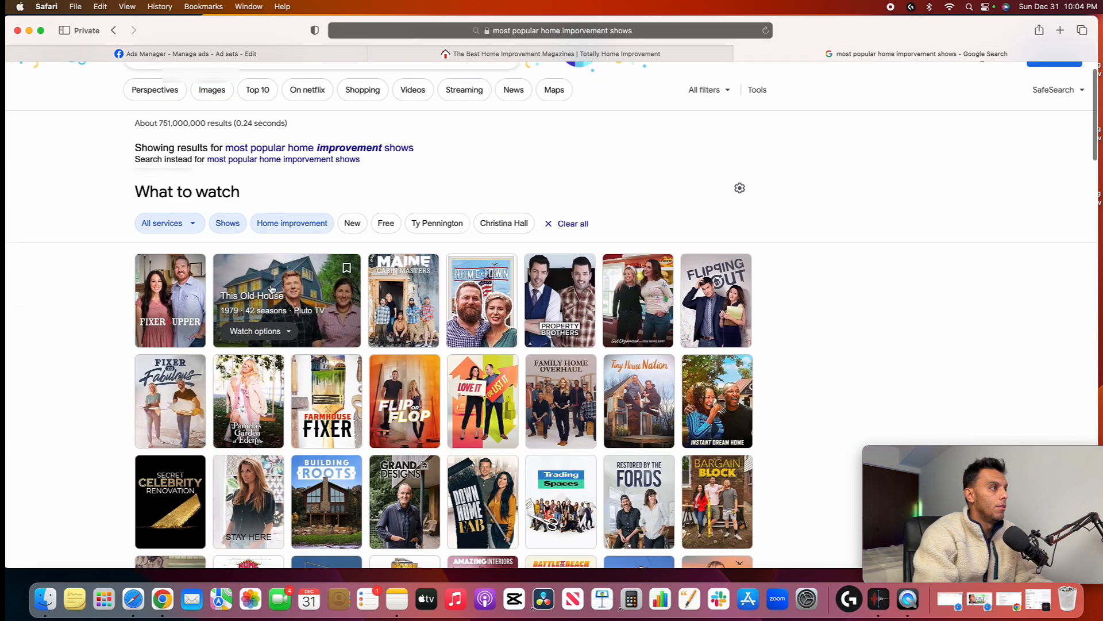
{"action": "left_click", "coordinate": [303, 55]}
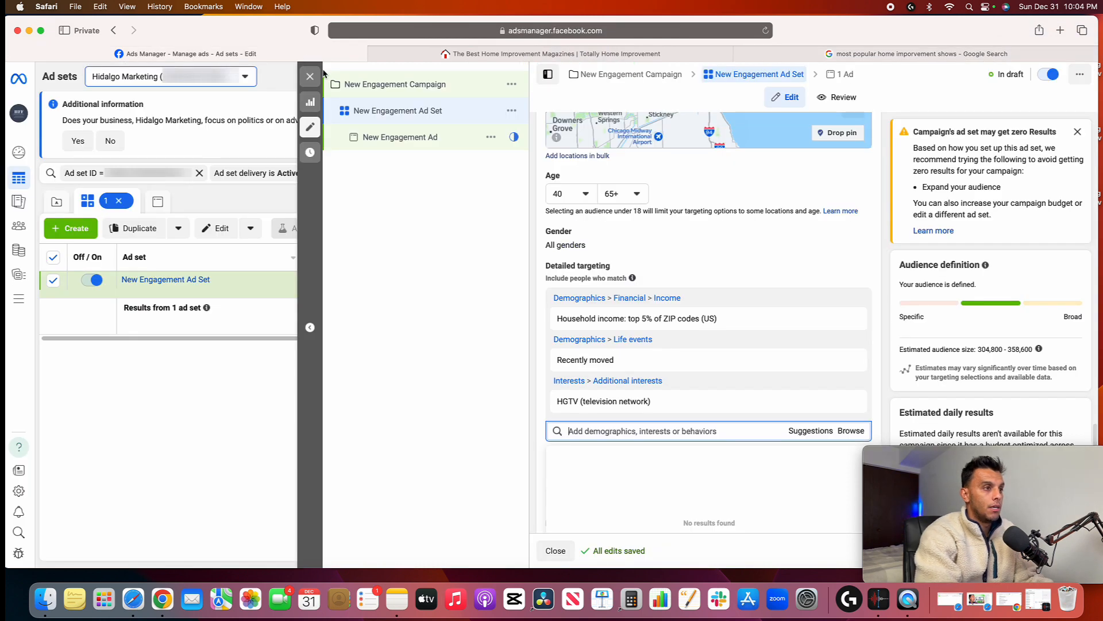
{"action": "type", "text": "this old house"}
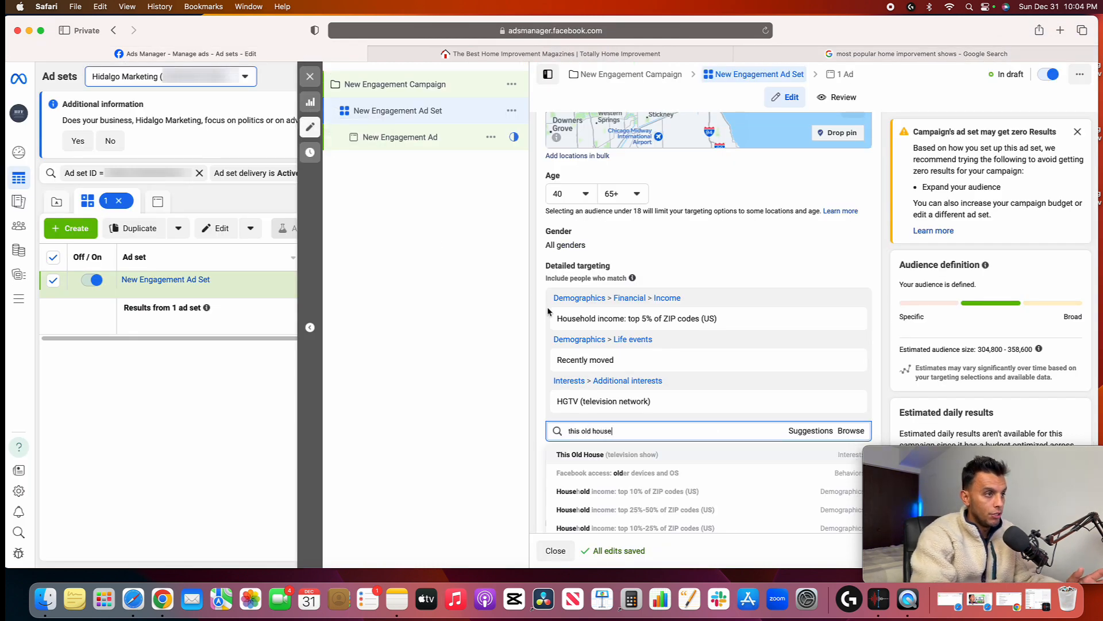
{"action": "triple_click", "coordinate": [615, 434]}
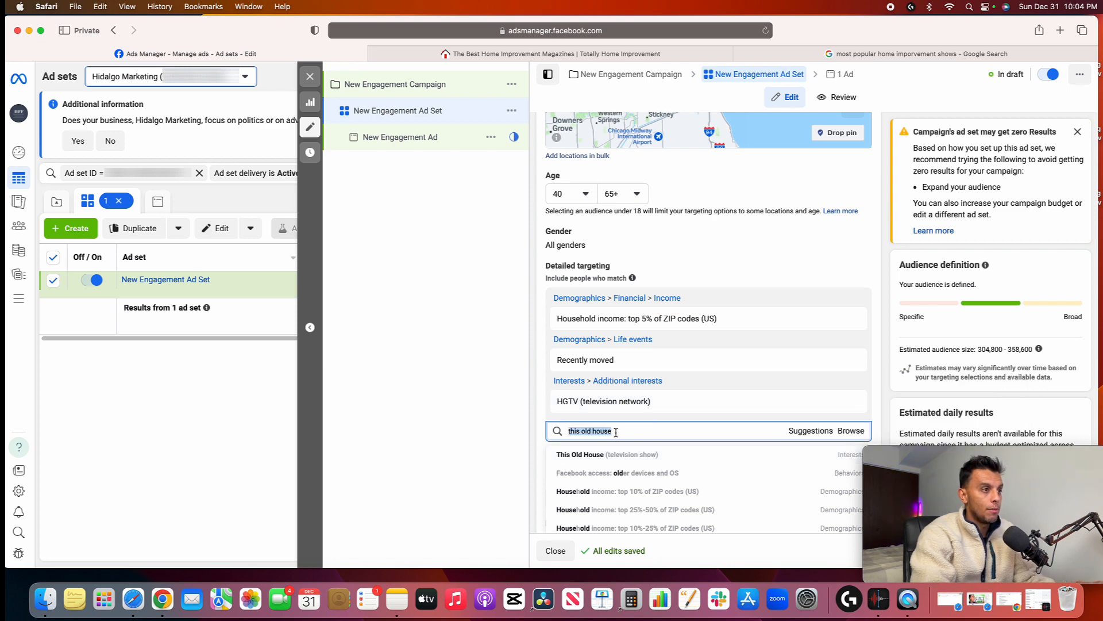
{"action": "key", "text": "BackSpace"}
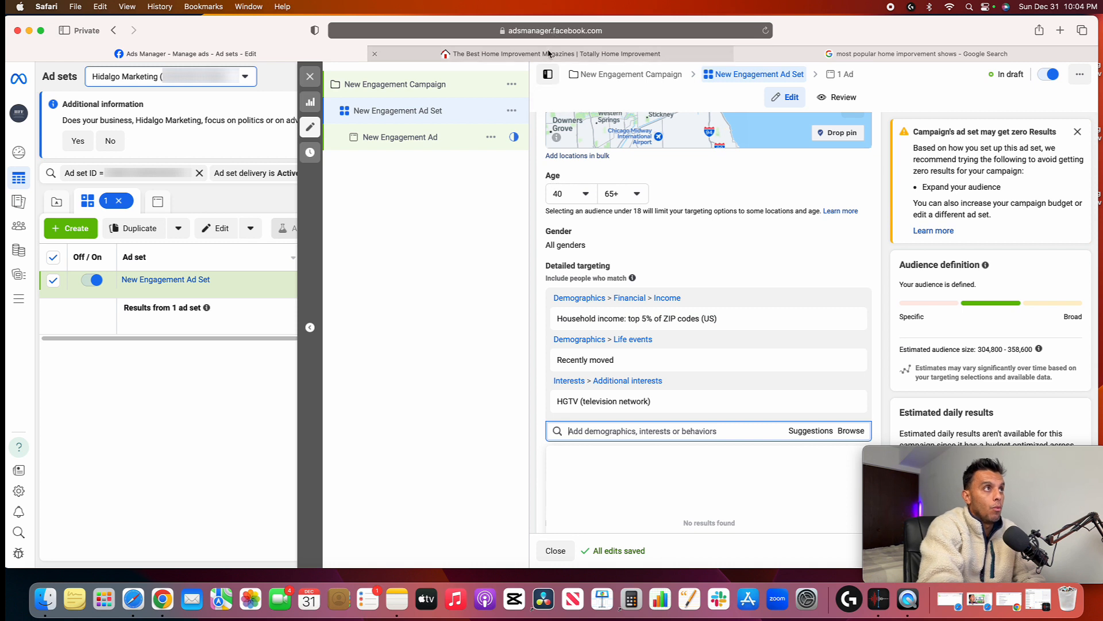
Revisit the first titles in Google's home improvement show results and return to the ad set in Ads Manager
{"action": "mouse_move", "coordinate": [549, 53]}
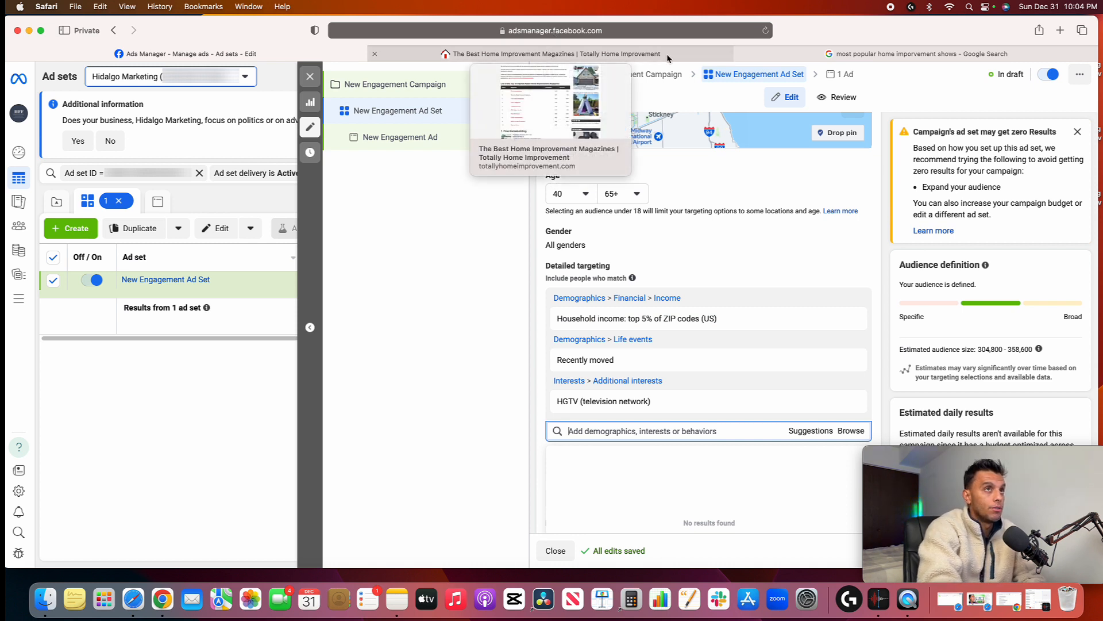
{"action": "mouse_move", "coordinate": [822, 57]}
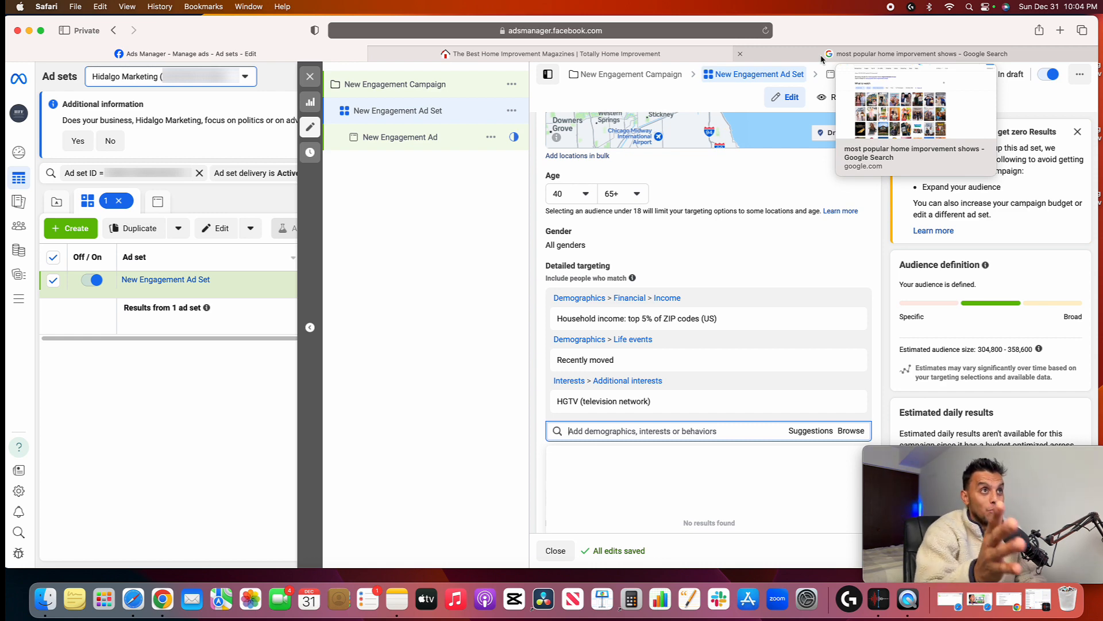
{"action": "left_click", "coordinate": [821, 55]}
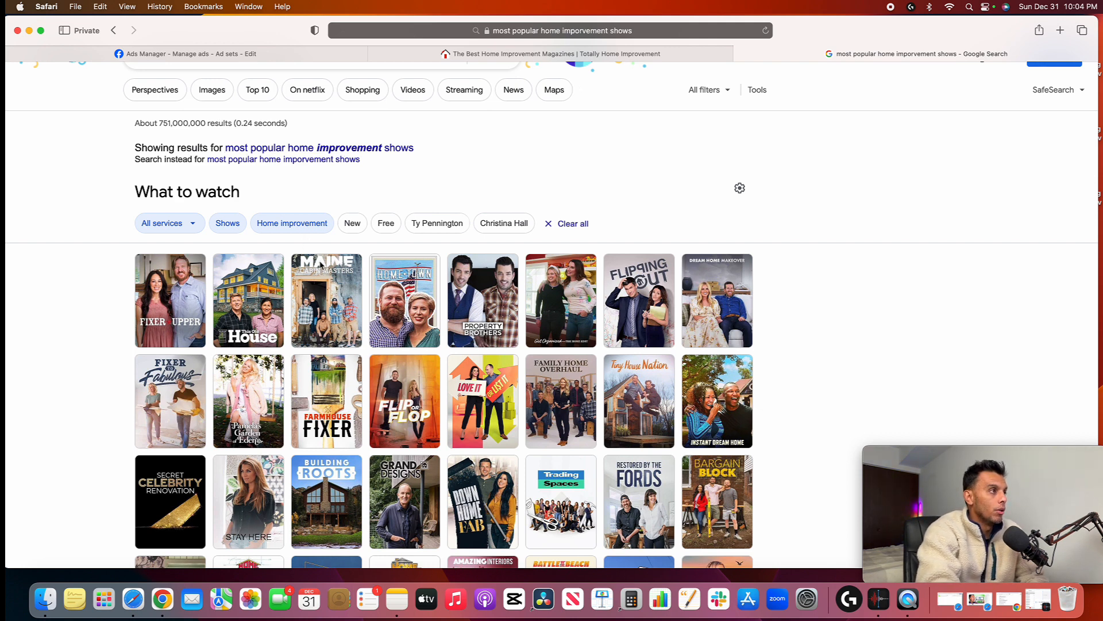
{"action": "mouse_move", "coordinate": [211, 294]}
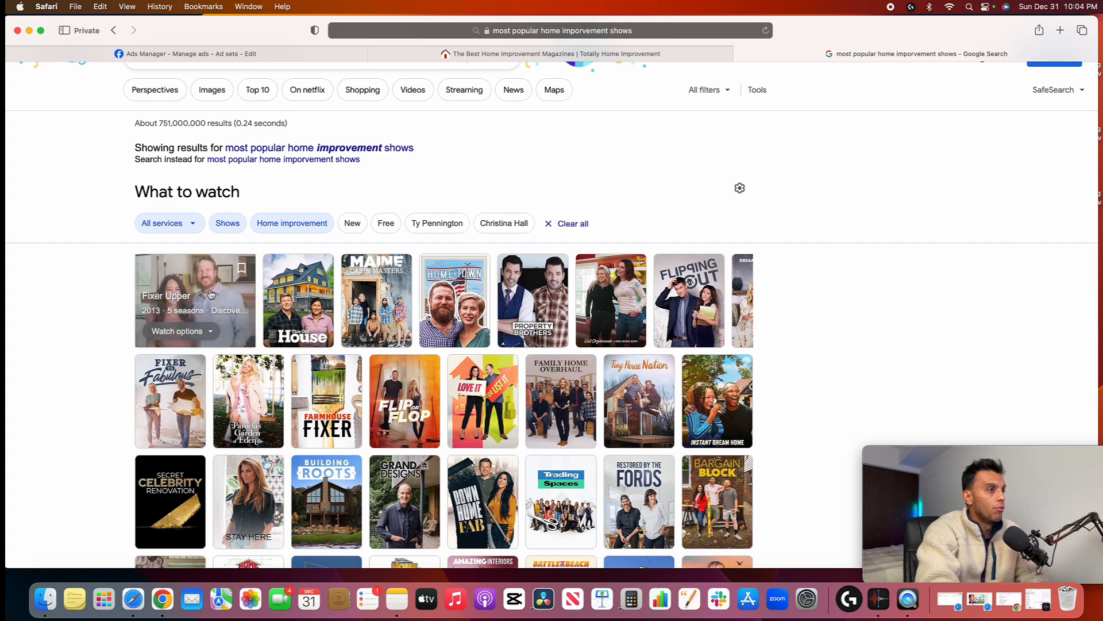
{"action": "mouse_move", "coordinate": [319, 315]}
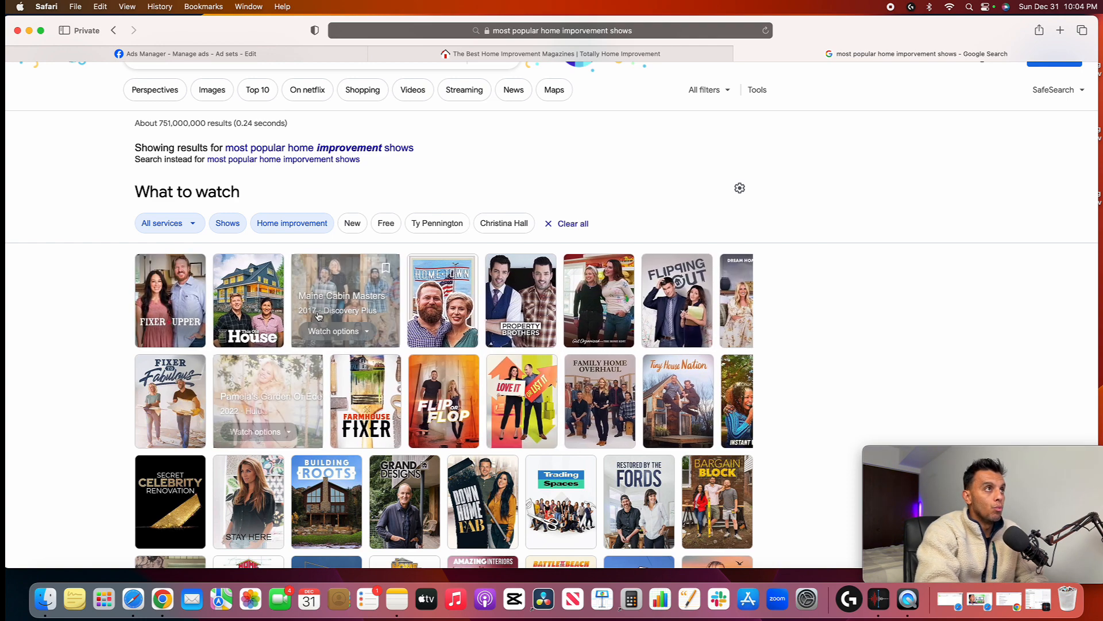
{"action": "left_click", "coordinate": [298, 54]}
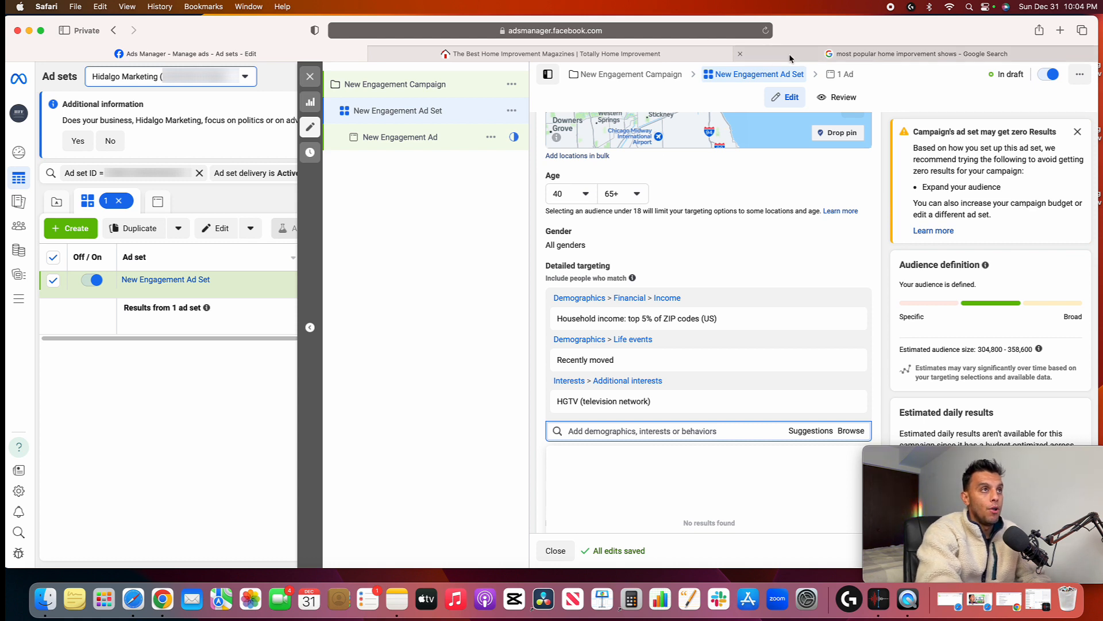
{"action": "mouse_move", "coordinate": [791, 59]}
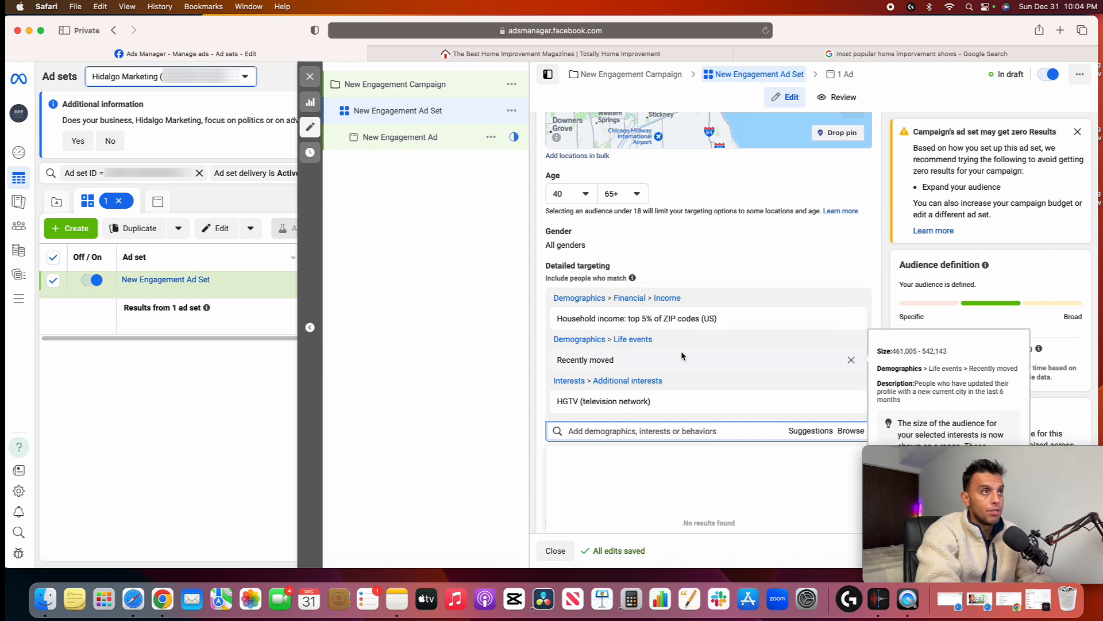
Check the top 10 home improvement magazines on Totally Home Improvement and search the ad set's detailed targeting for "fine homebuilding"
{"action": "left_click", "coordinate": [712, 54]}
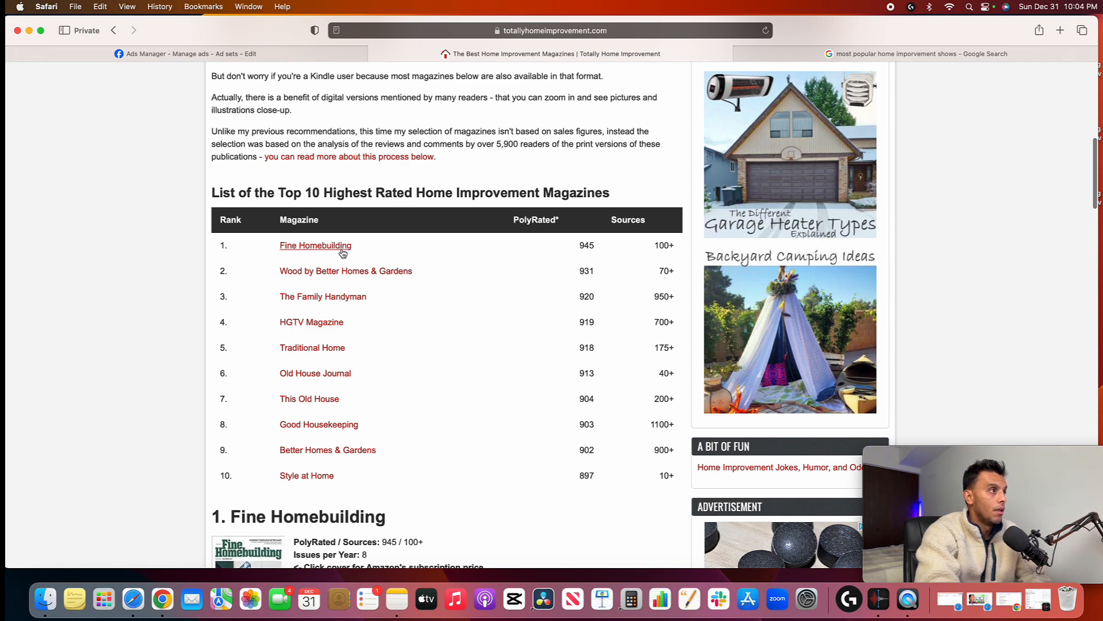
{"action": "left_click", "coordinate": [339, 53]}
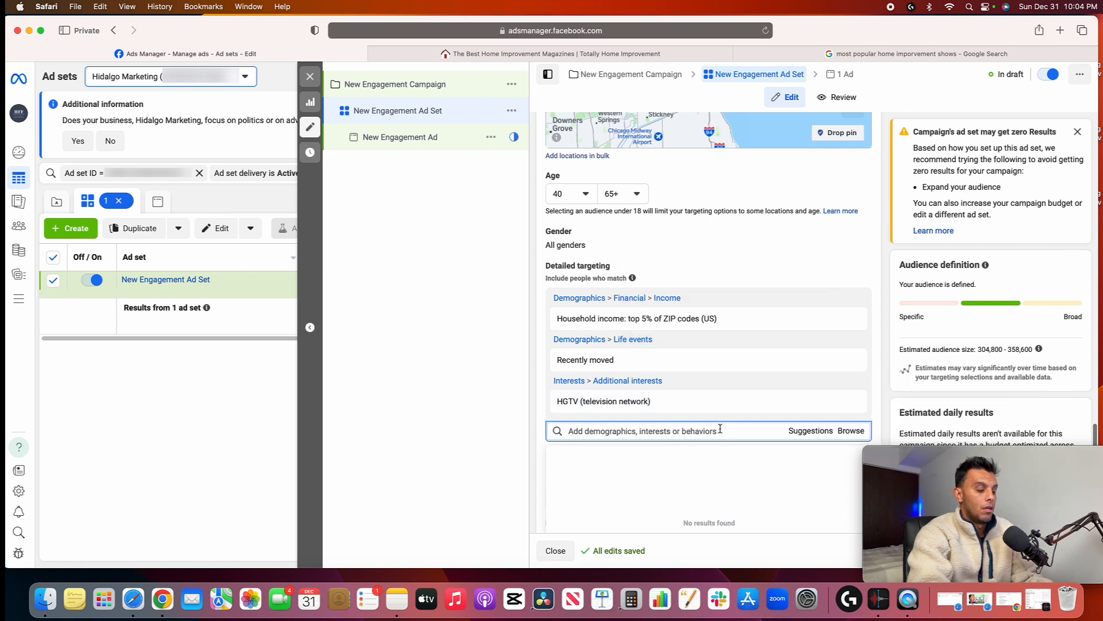
{"action": "type", "text": "fine homebuilding"}
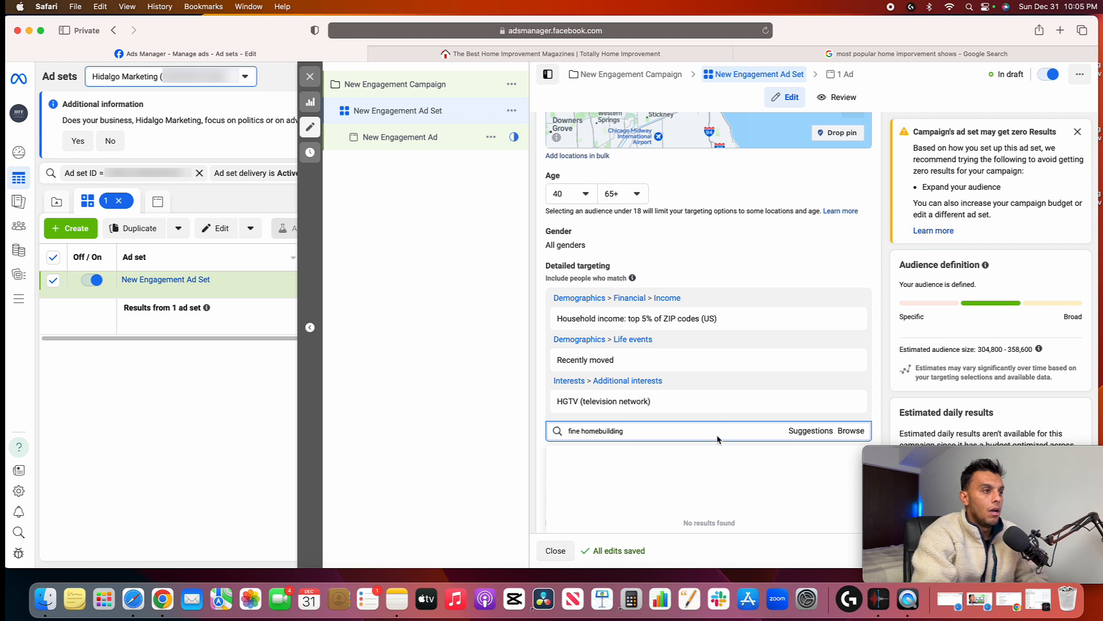
Clear the "fine homebuilding" search from the ad set's detailed targeting
{"action": "scroll", "coordinate": [719, 440], "scroll_direction": "down", "scroll_amount": 1}
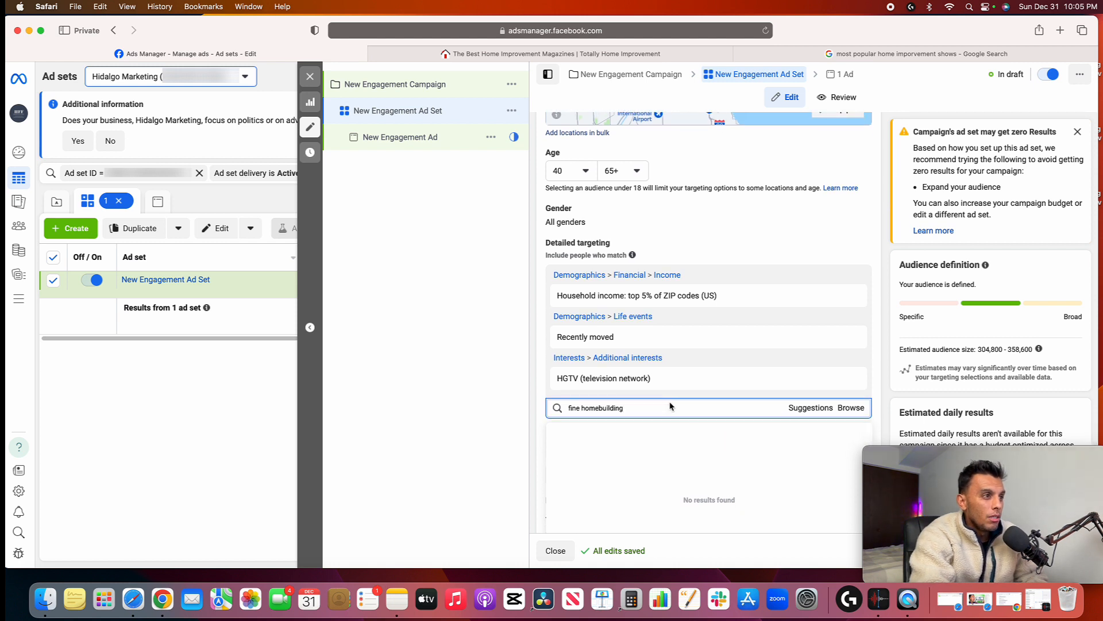
{"action": "scroll", "coordinate": [661, 407], "scroll_direction": "down", "scroll_amount": 2}
{"action": "key", "text": "super+a"}
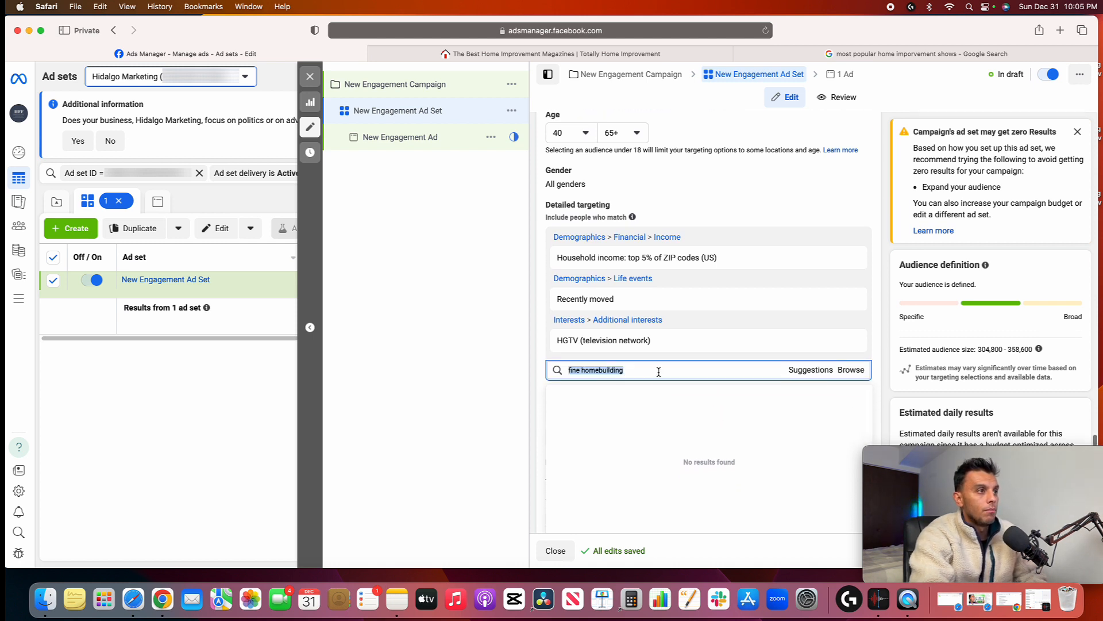
{"action": "key", "text": "BackSpace"}
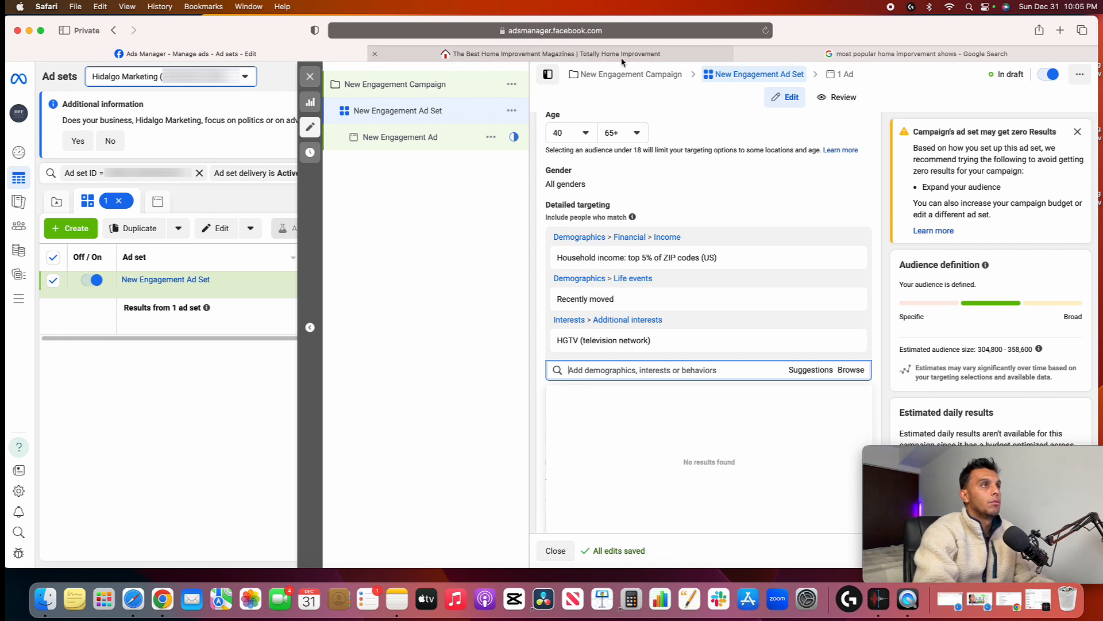
Check the top 10 magazine list for another title, search detailed targeting for "traditional home", and clear the search
{"action": "left_click", "coordinate": [379, 58]}
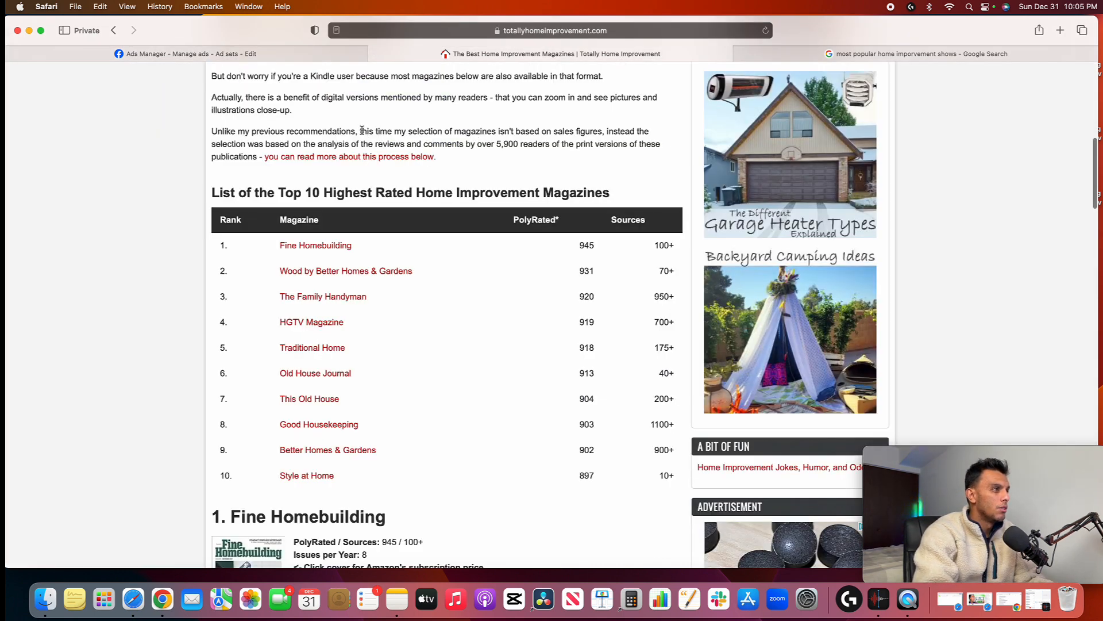
{"action": "left_click", "coordinate": [257, 56]}
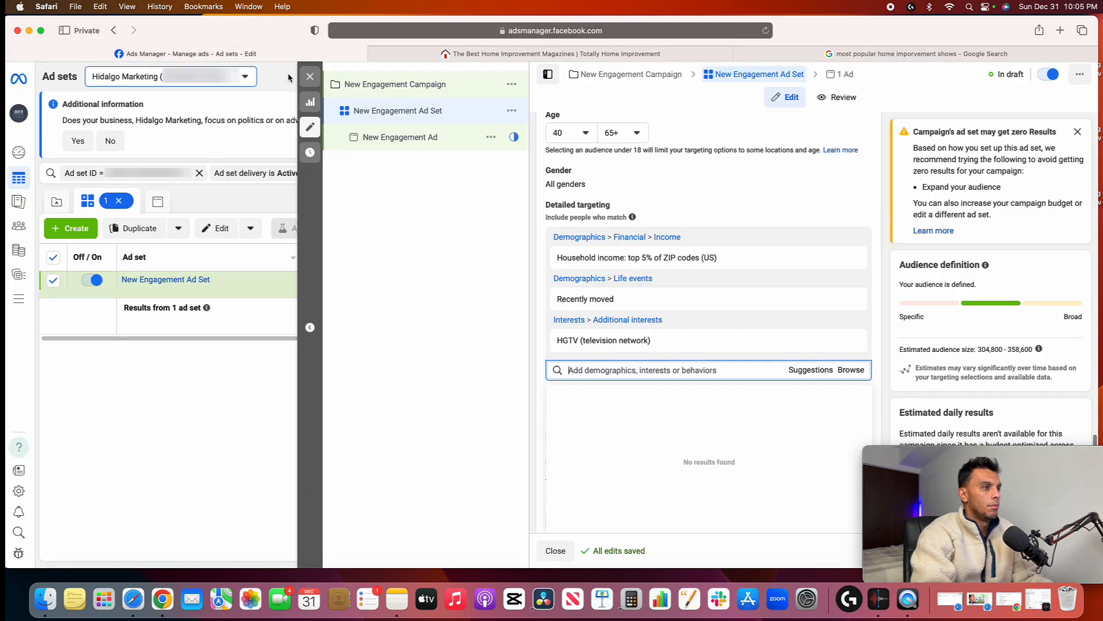
{"action": "type", "text": "traditional home"}
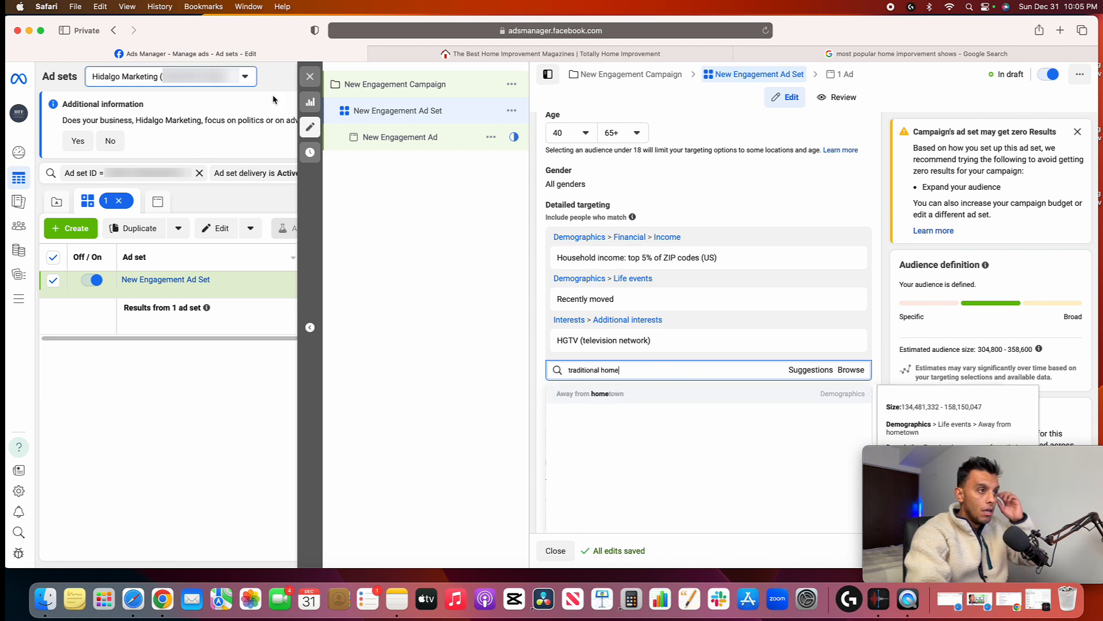
{"action": "triple_click", "coordinate": [708, 367]}
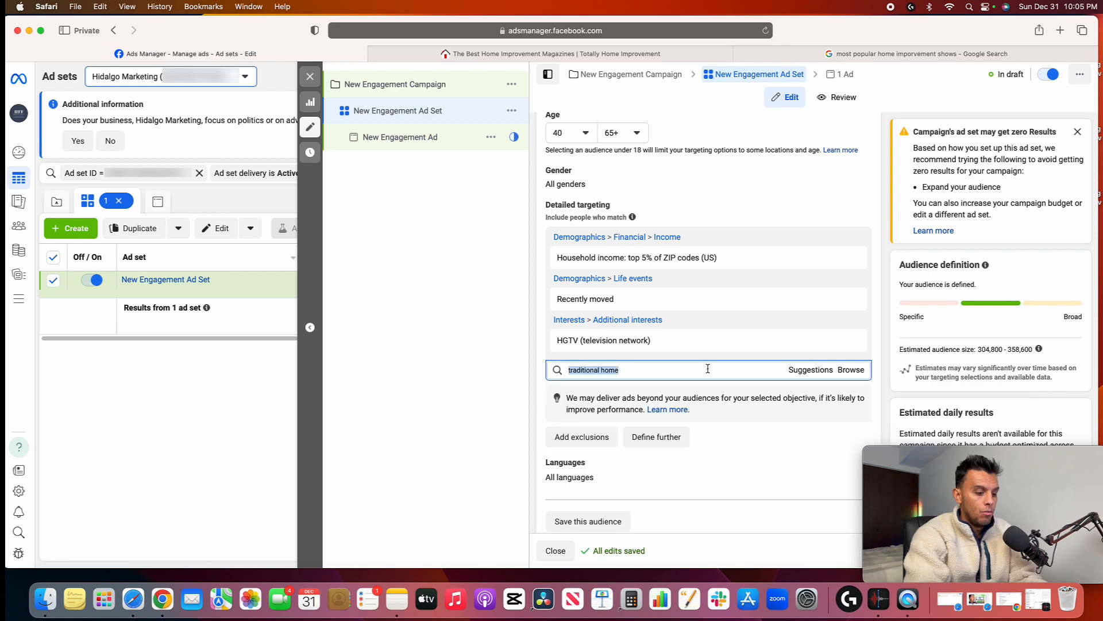
{"action": "scroll", "coordinate": [707, 365], "scroll_direction": "down", "scroll_amount": 1}
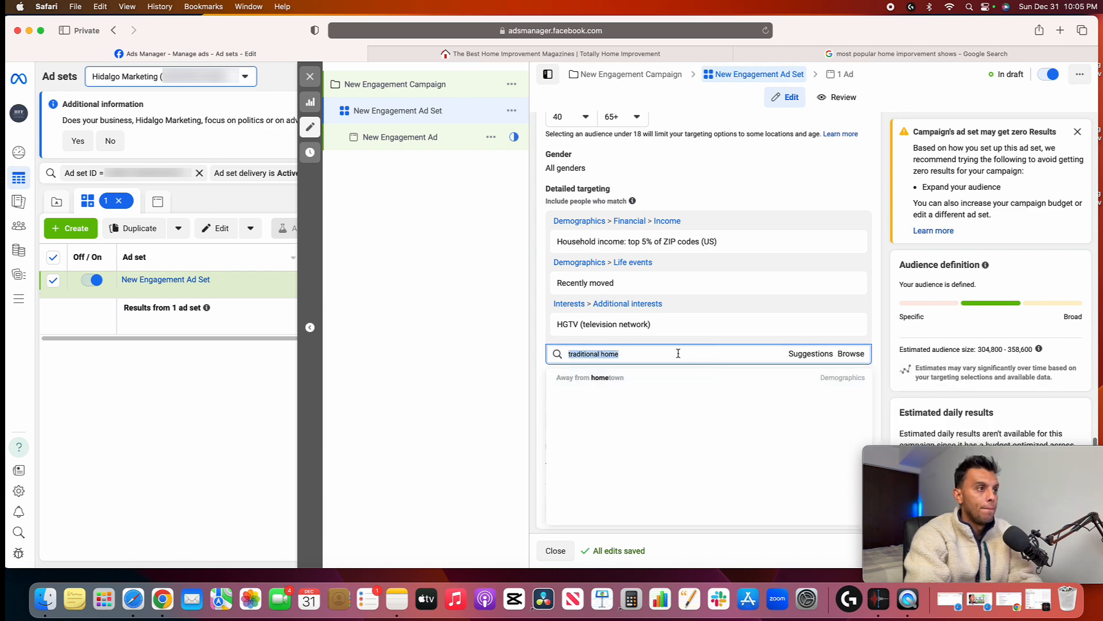
{"action": "key", "text": "BackSpace"}
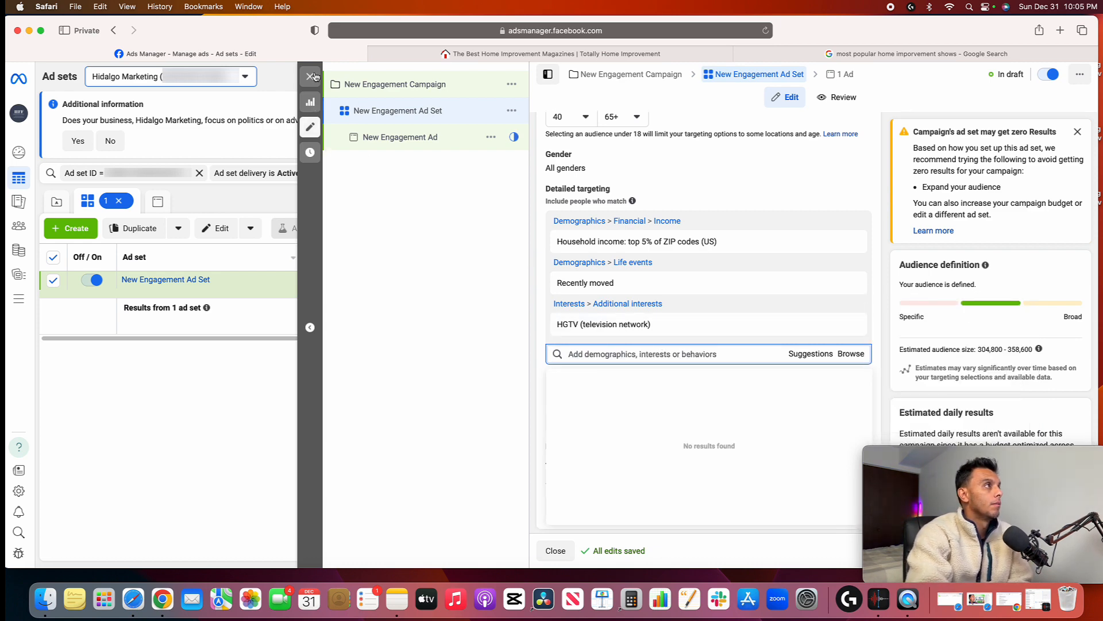
Consult the home improvement magazine list again, search the ad set's detailed targeting for "style at home", and clear the search
{"action": "left_click", "coordinate": [547, 55]}
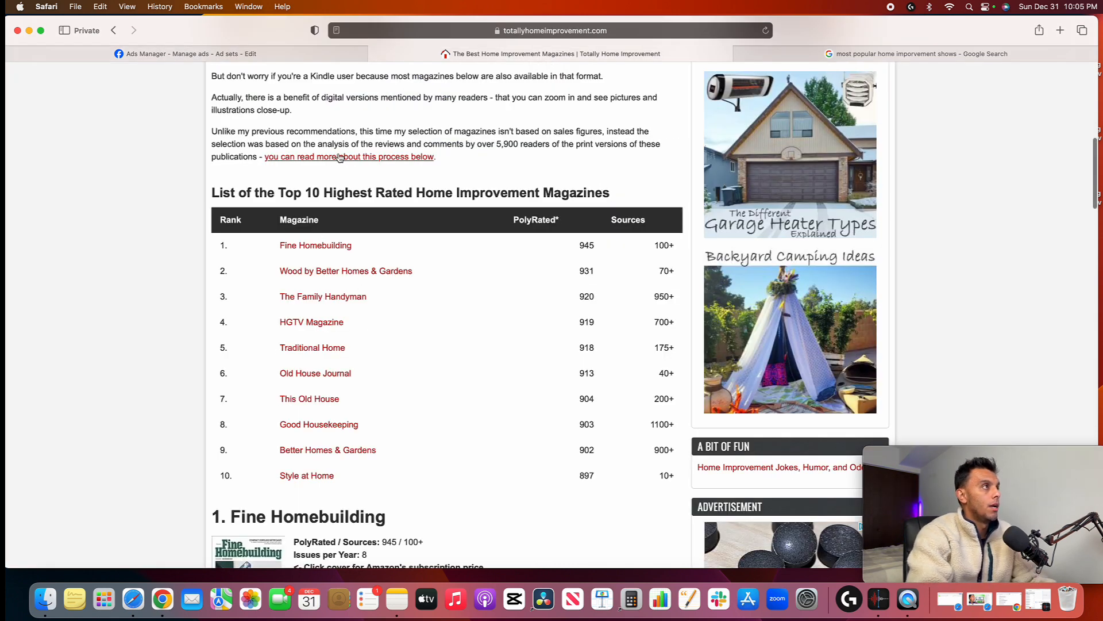
{"action": "left_click", "coordinate": [319, 55]}
{"action": "type", "text": "s"}
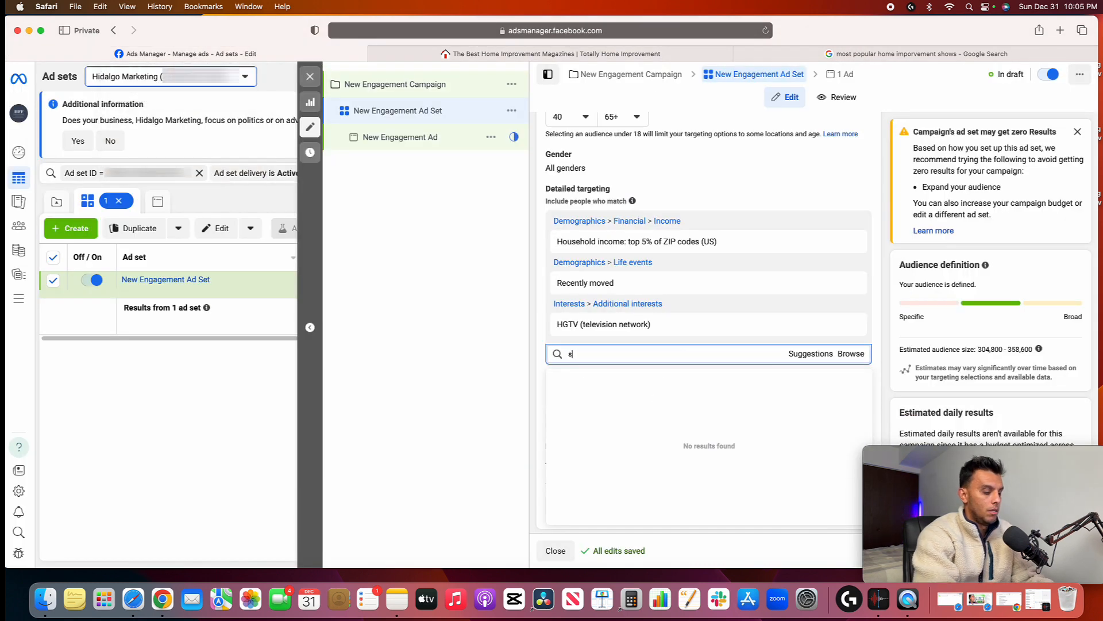
{"action": "type", "text": "tyle at home"}
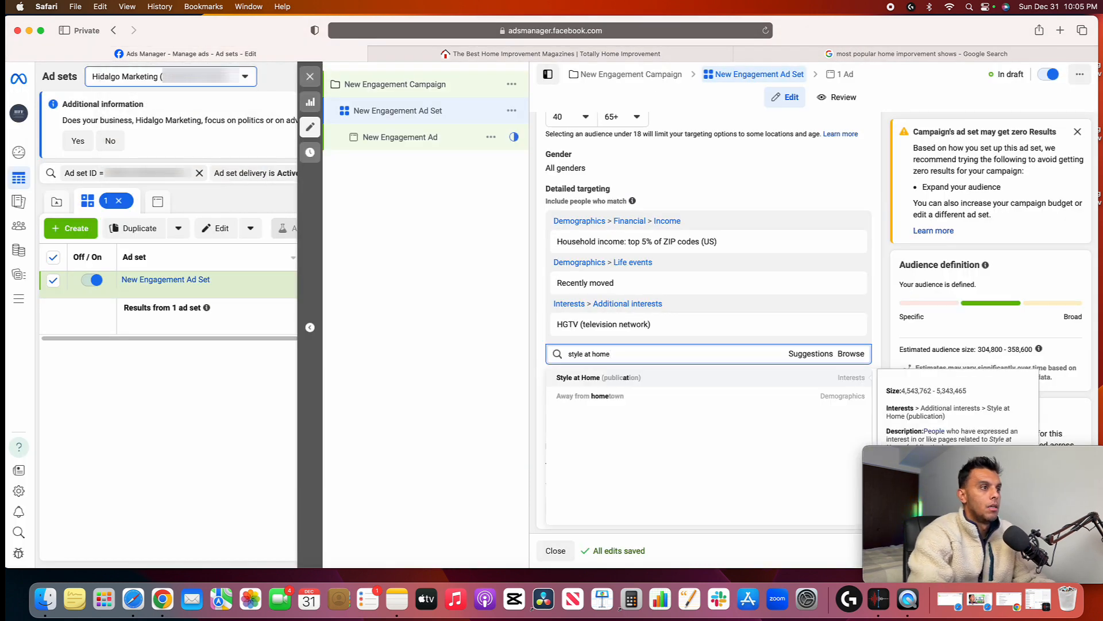
{"action": "triple_click", "coordinate": [616, 357]}
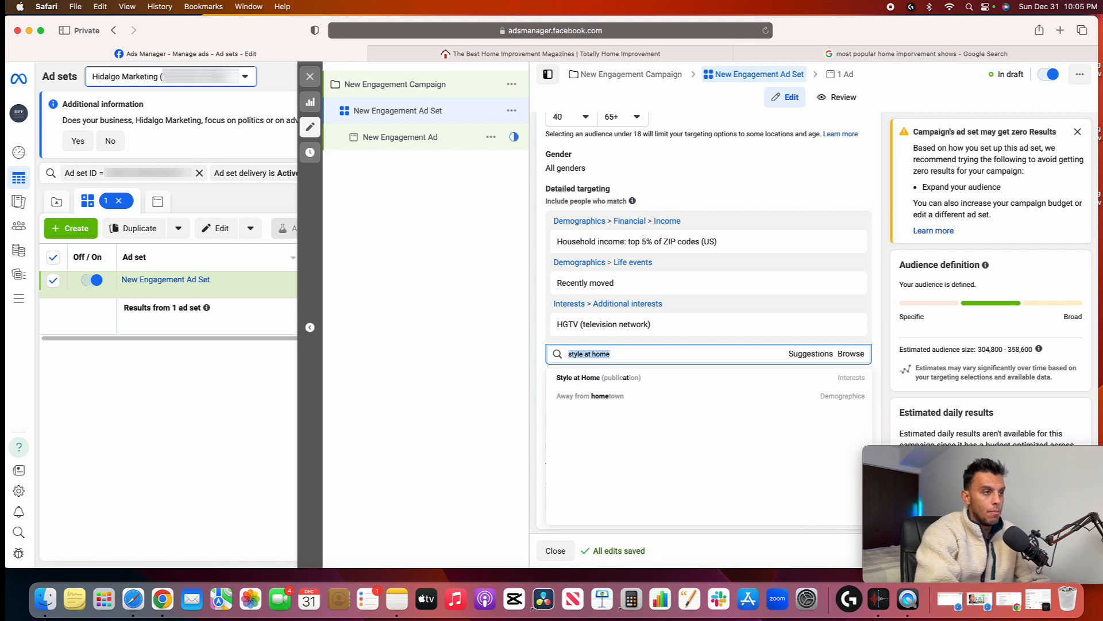
{"action": "key", "text": "BackSpace"}
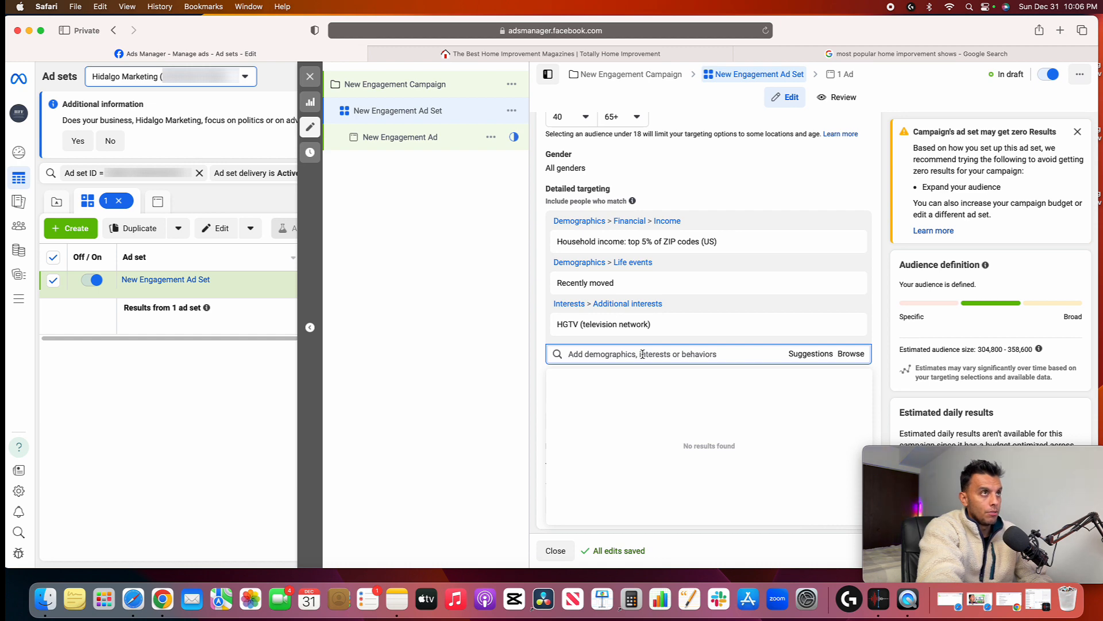
Look through the full list of home improvement shows in the Google results and return to the ad set in Ads Manager
{"action": "left_click", "coordinate": [965, 54]}
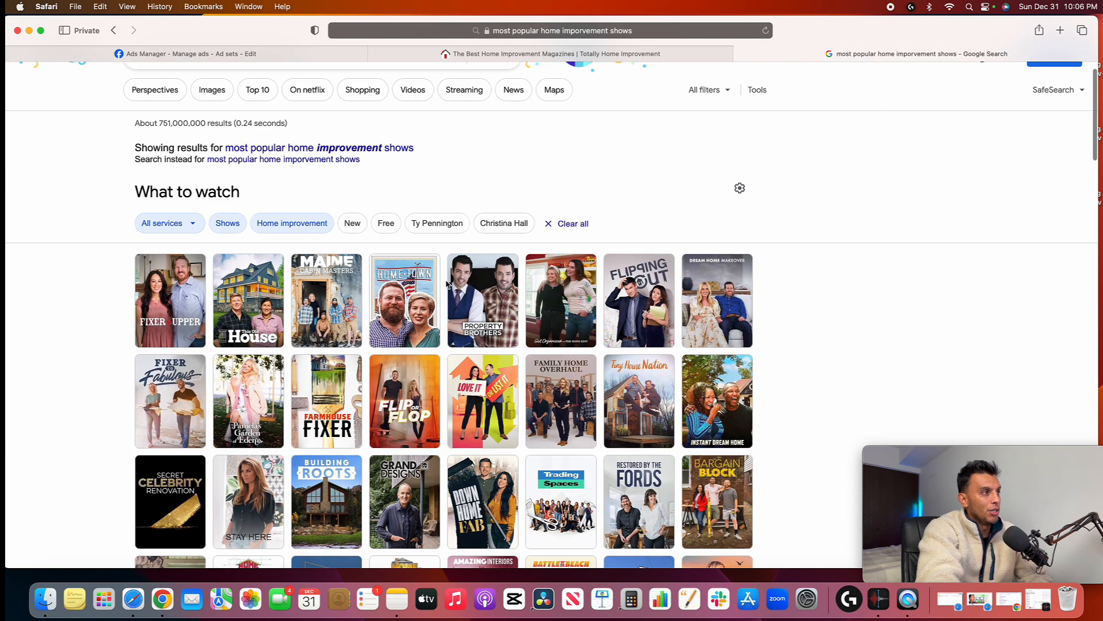
{"action": "mouse_move", "coordinate": [180, 297]}
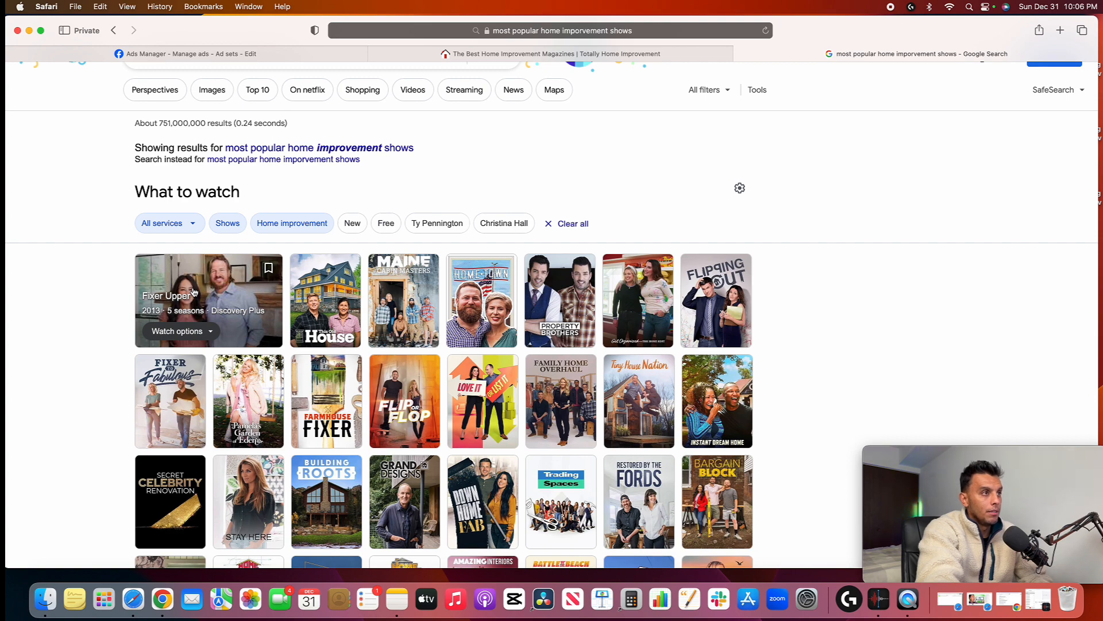
{"action": "scroll", "coordinate": [273, 326], "scroll_direction": "down", "scroll_amount": 5}
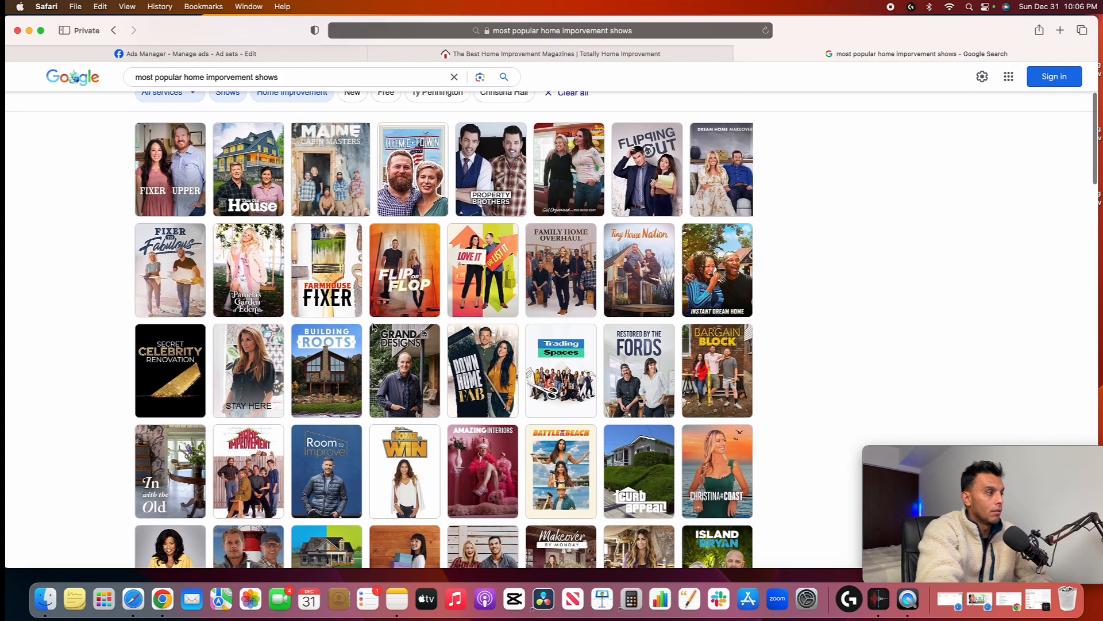
{"action": "scroll", "coordinate": [384, 326], "scroll_direction": "down", "scroll_amount": 3}
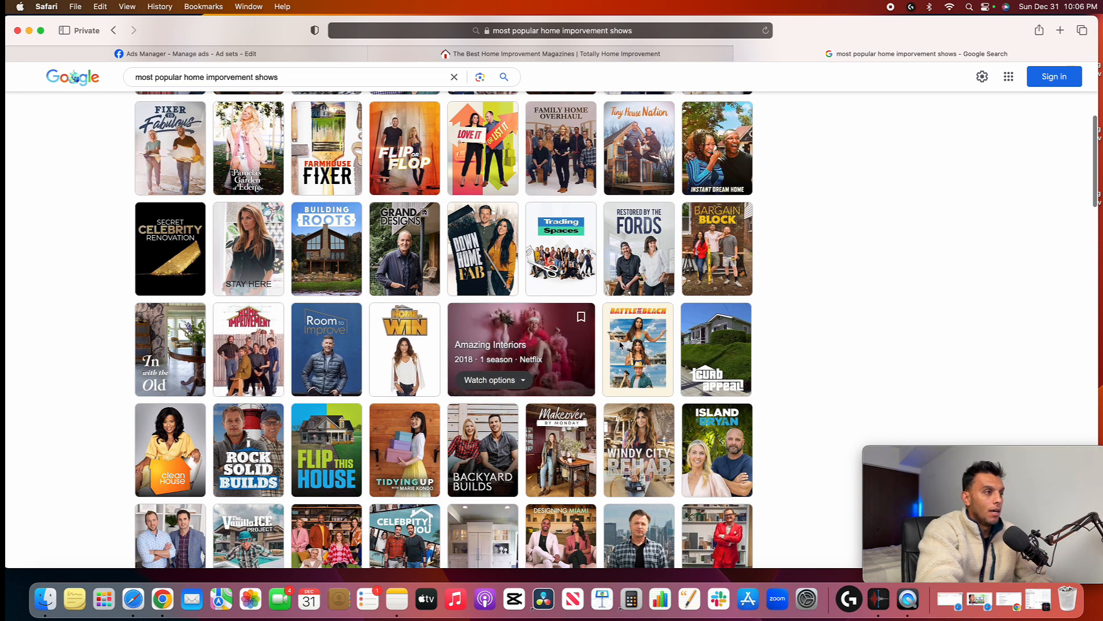
{"action": "mouse_move", "coordinate": [621, 346]}
{"action": "scroll", "coordinate": [620, 345], "scroll_direction": "down", "scroll_amount": 2}
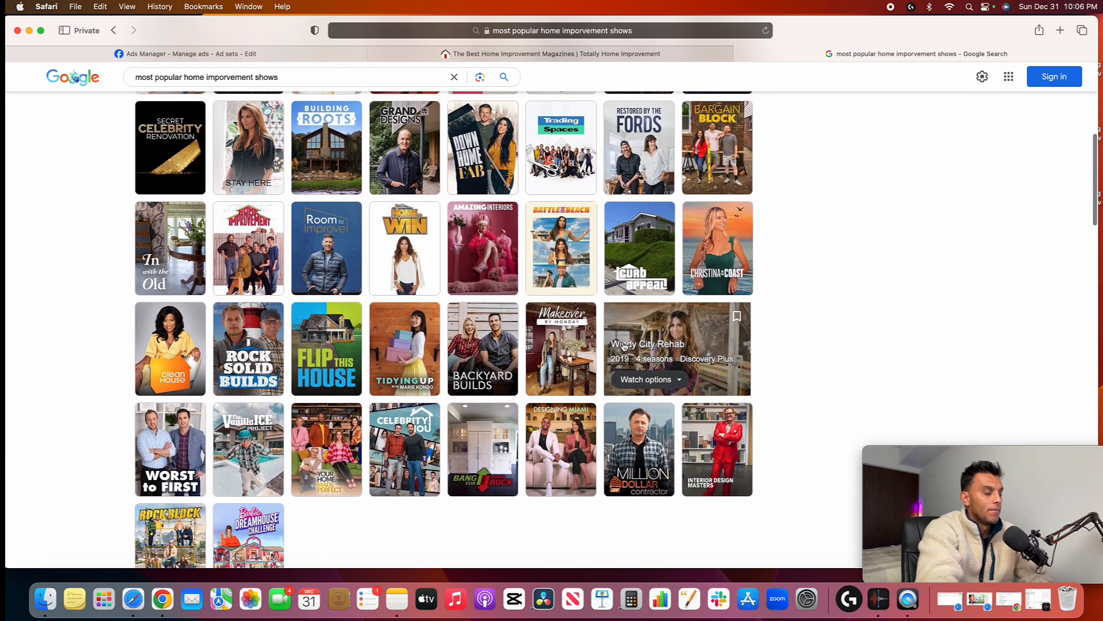
{"action": "scroll", "coordinate": [613, 339], "scroll_direction": "up", "scroll_amount": 6}
{"action": "scroll", "coordinate": [574, 276], "scroll_direction": "up", "scroll_amount": 2}
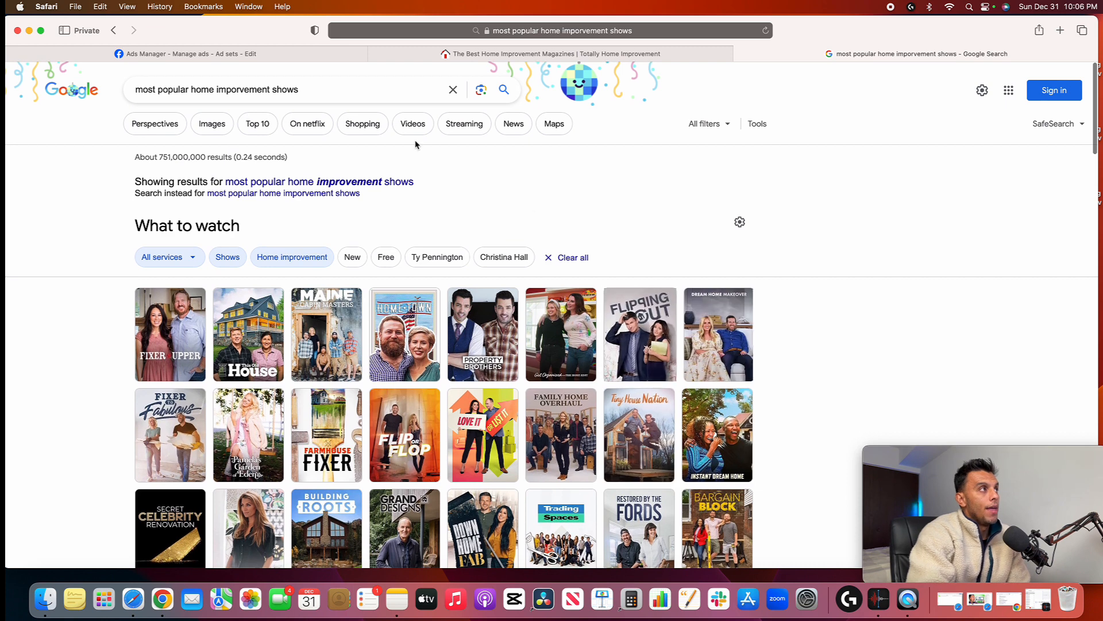
{"action": "left_click", "coordinate": [187, 53]}
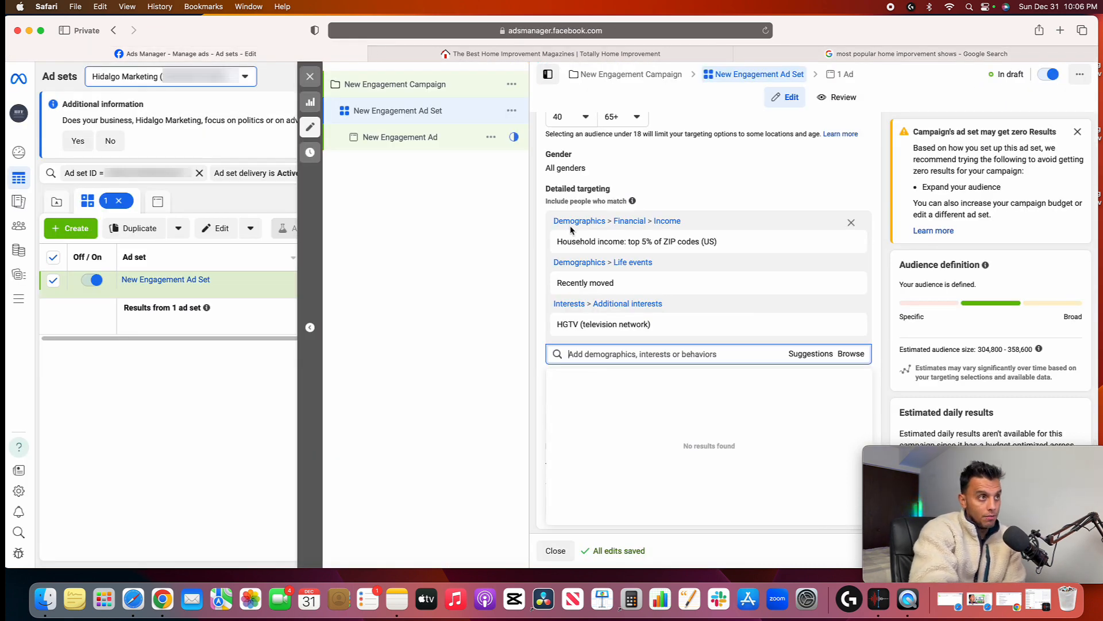
{"action": "mouse_move", "coordinate": [616, 232]}
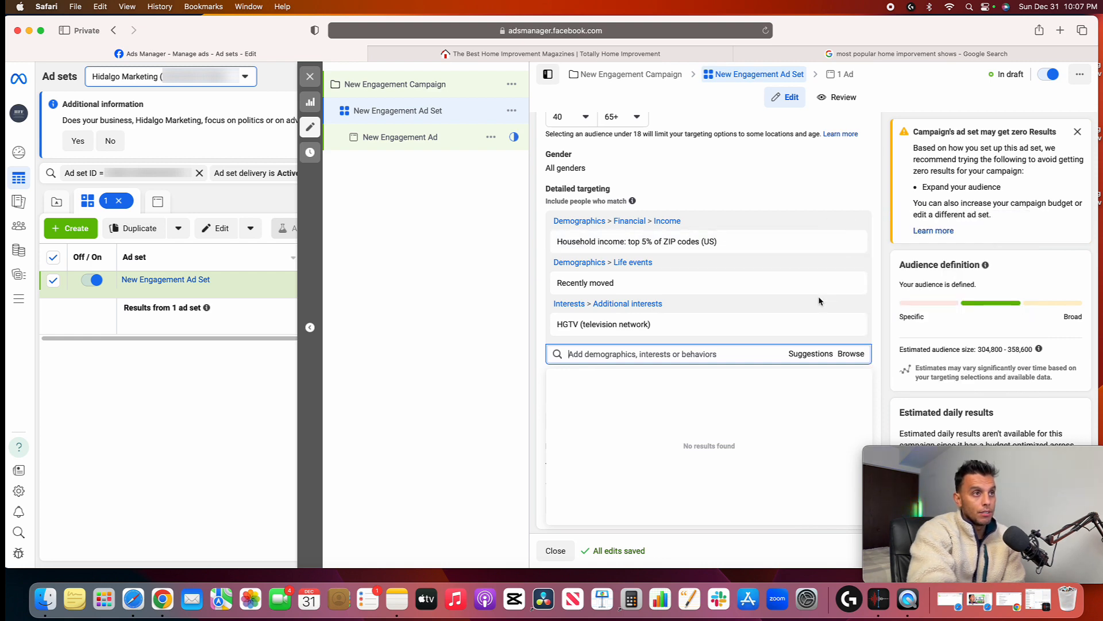
{"action": "mouse_move", "coordinate": [806, 317]}
{"action": "mouse_move", "coordinate": [768, 241]}
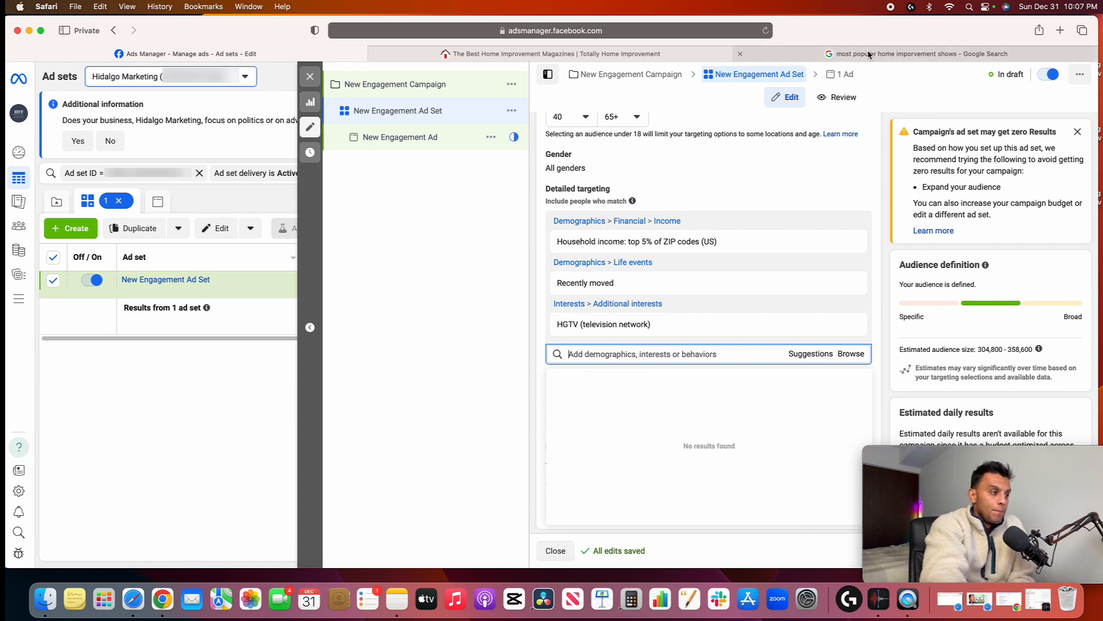
{"action": "mouse_move", "coordinate": [871, 54]}
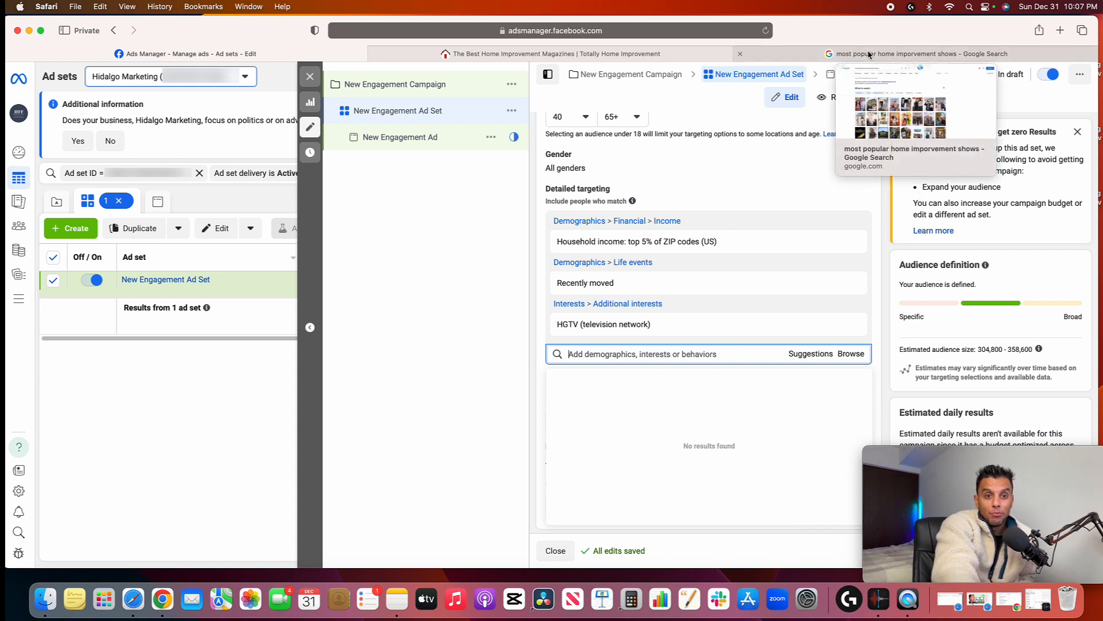